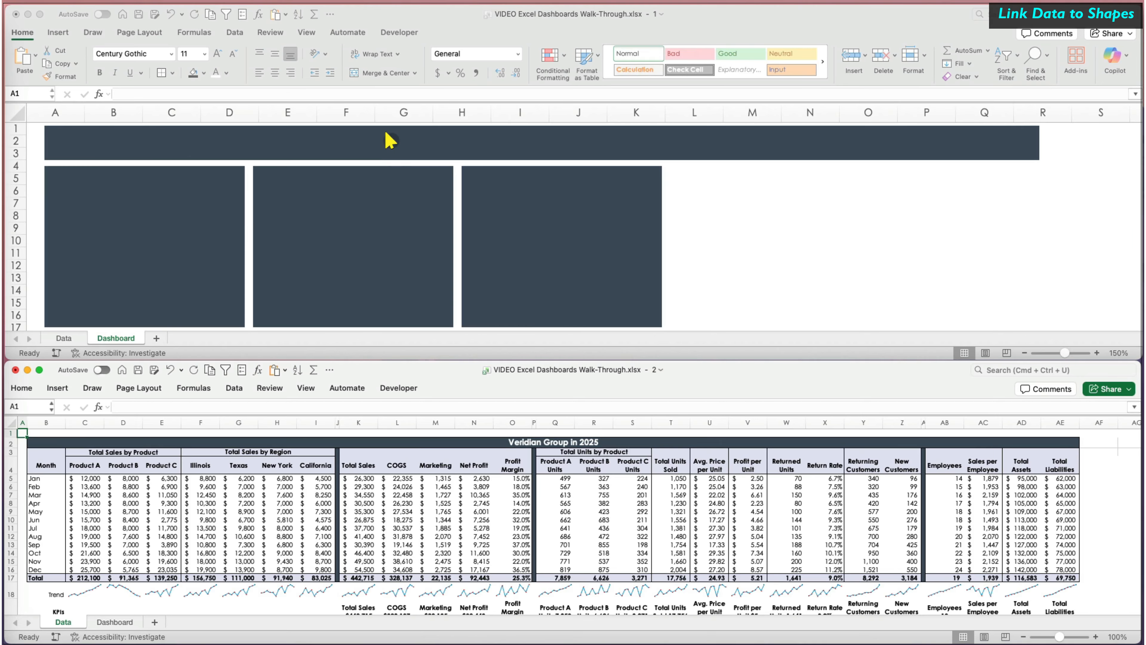
# Link the banner rectangle on the Dashboard sheet to the company title in cell Data!B2
pyautogui.click(389, 141)
pyautogui.click(377, 137)
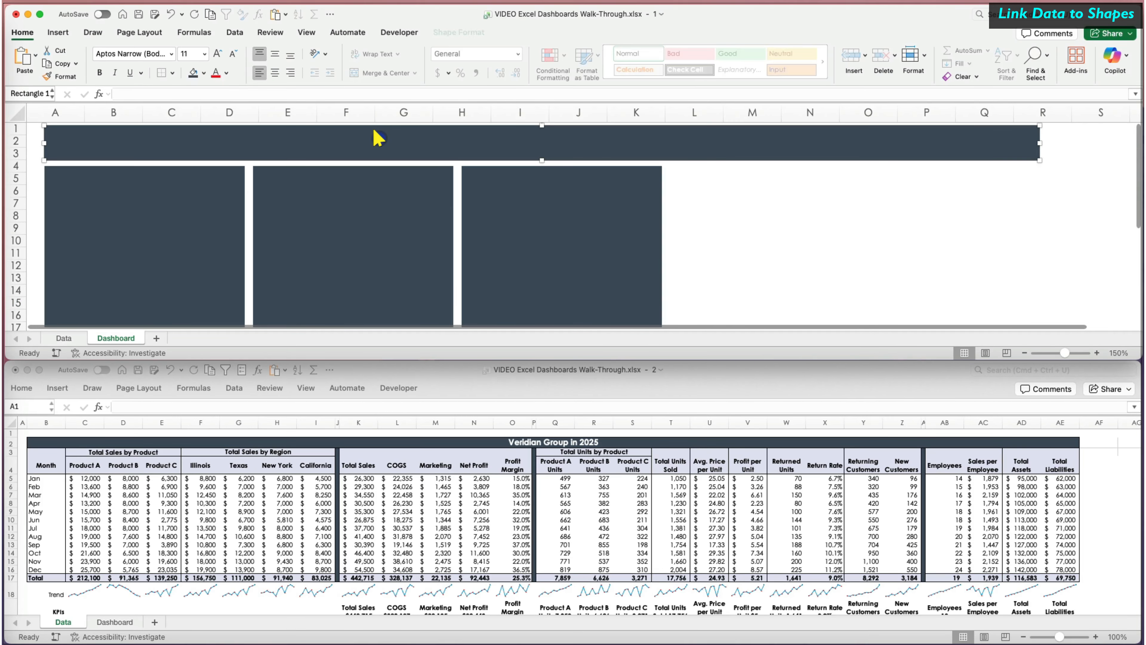
pyautogui.click(246, 94)
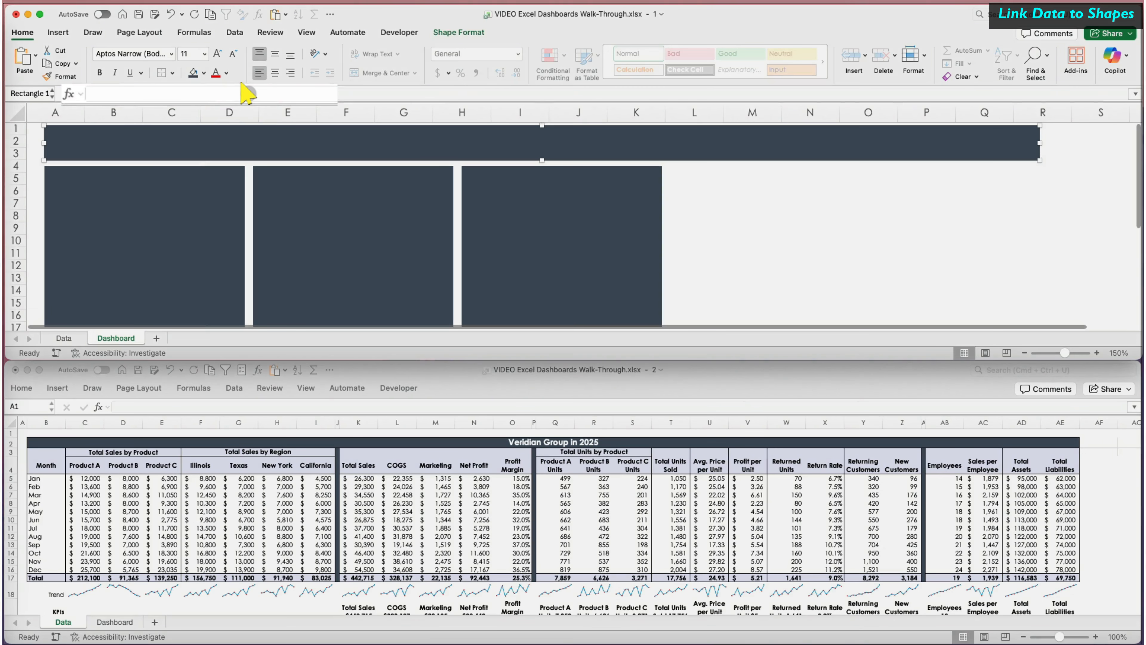
pyautogui.click(246, 93)
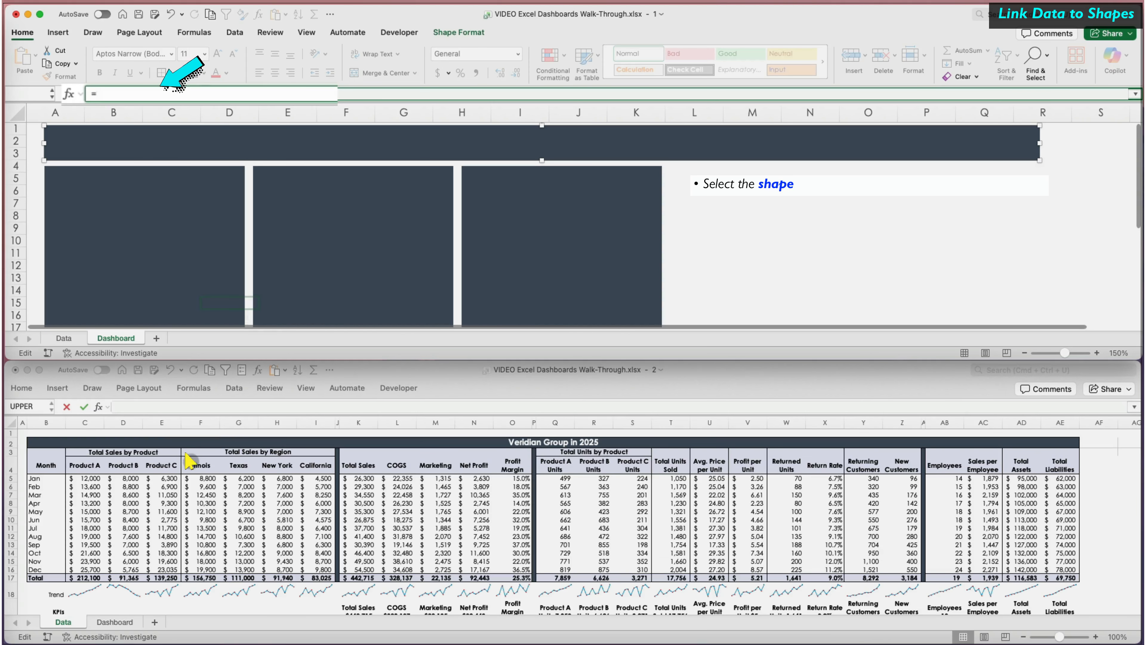
pyautogui.click(53, 441)
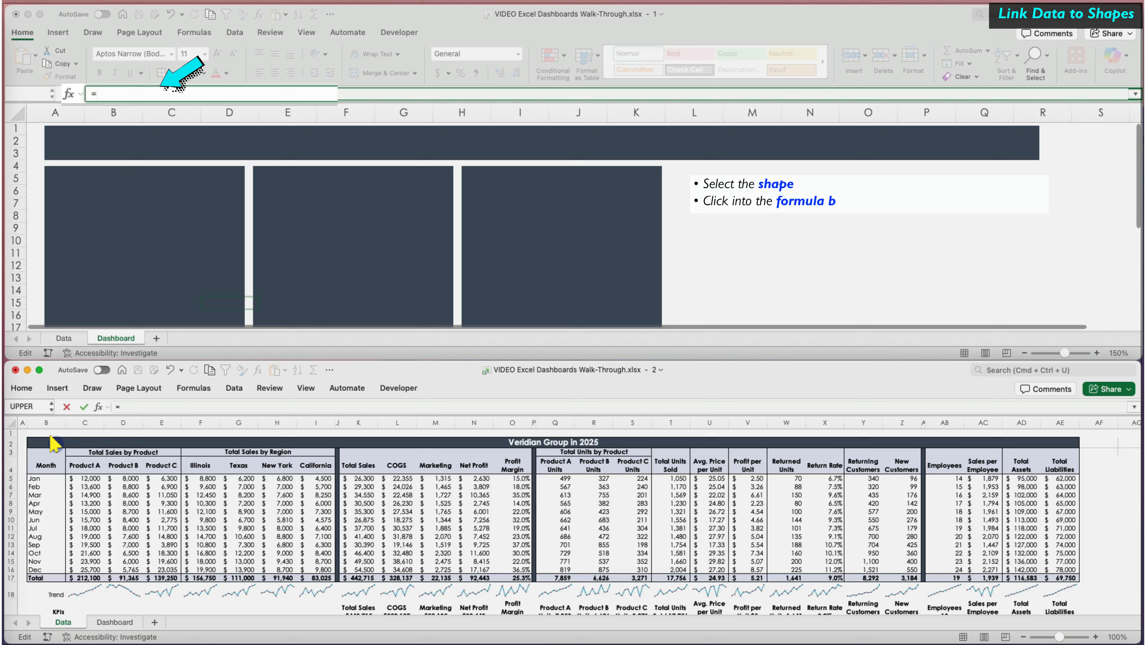
pyautogui.click(54, 442)
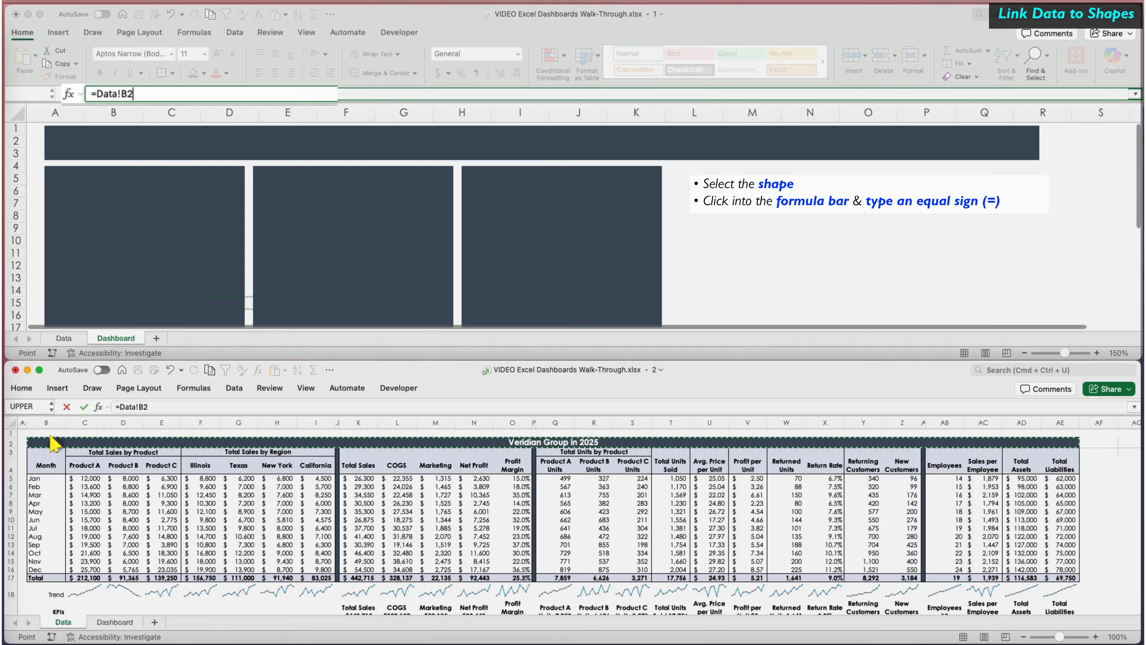
pyautogui.press('Return')
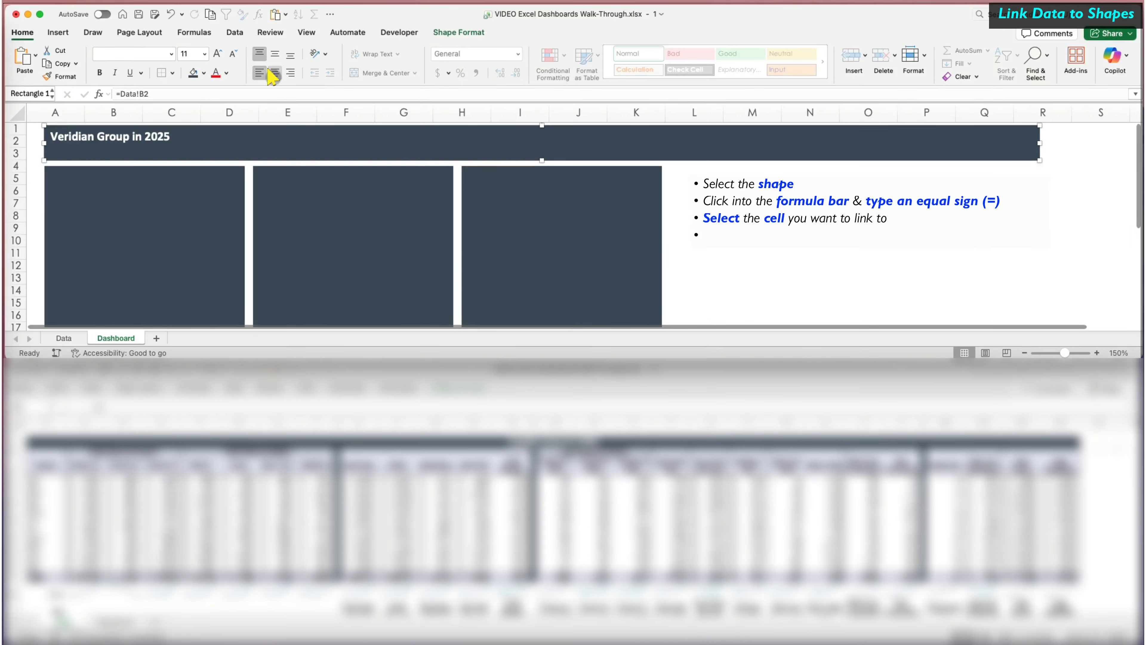
# Centre the banner title horizontally and vertically and set its font size to 18
pyautogui.click(275, 55)
pyautogui.click(275, 72)
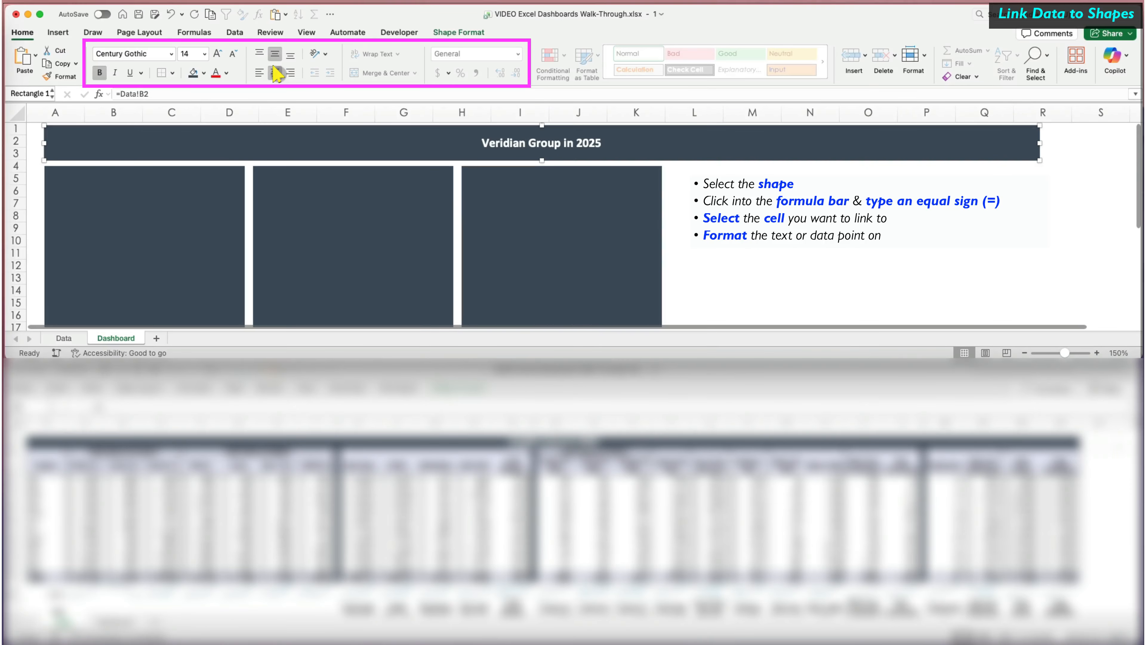
pyautogui.click(219, 54)
pyautogui.click(219, 54)
pyautogui.click(219, 53)
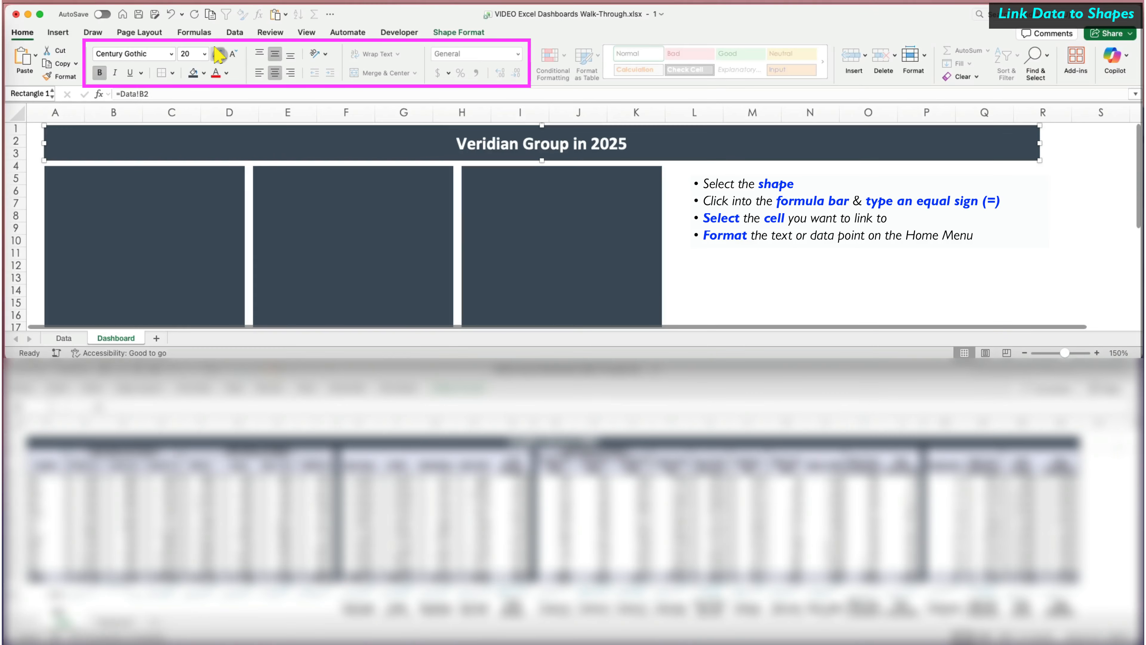
pyautogui.click(227, 52)
# Color the banner title gold with hex DCC864 and enlarge its font to 24
pyautogui.click(226, 72)
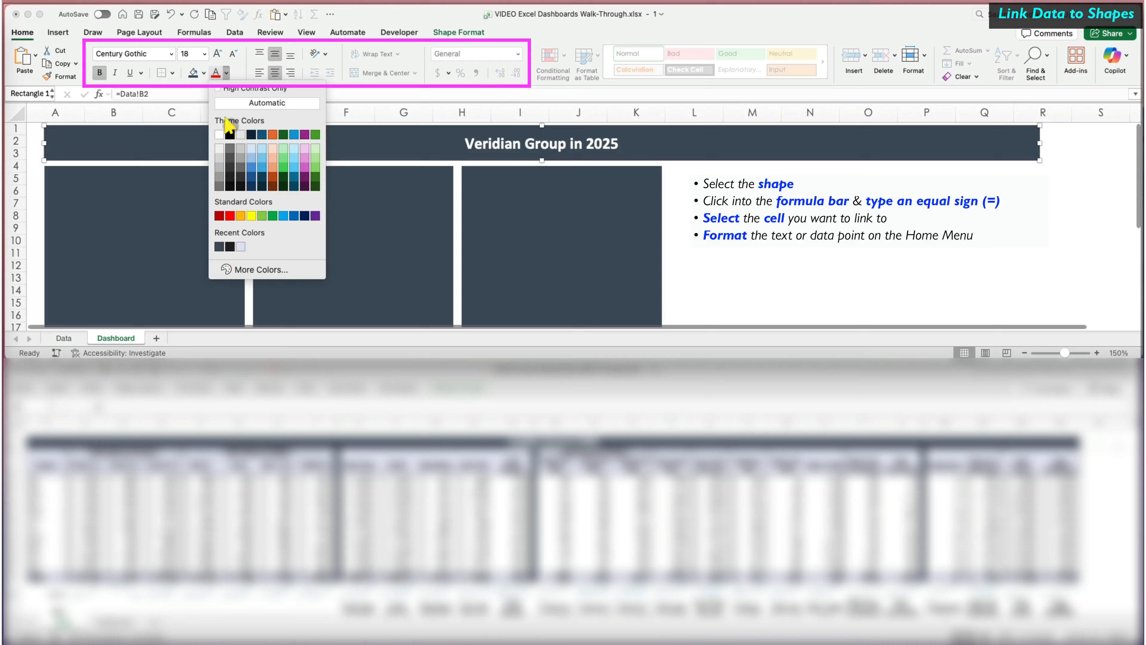
pyautogui.click(248, 267)
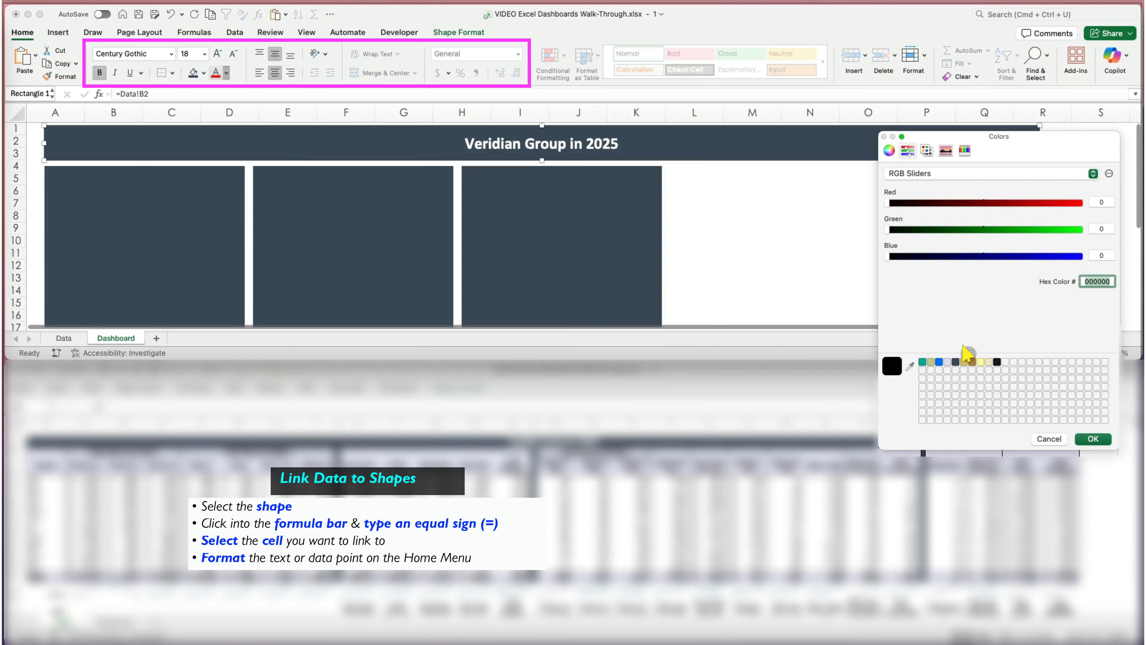
pyautogui.click(964, 362)
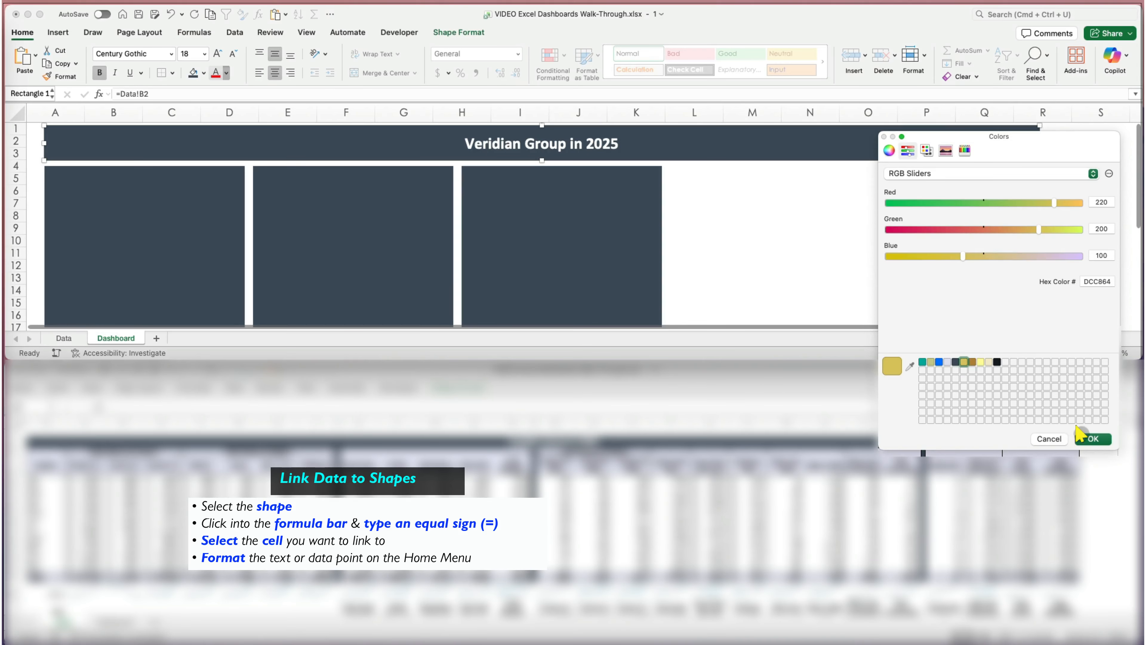
pyautogui.click(1094, 438)
pyautogui.click(213, 52)
pyautogui.click(213, 51)
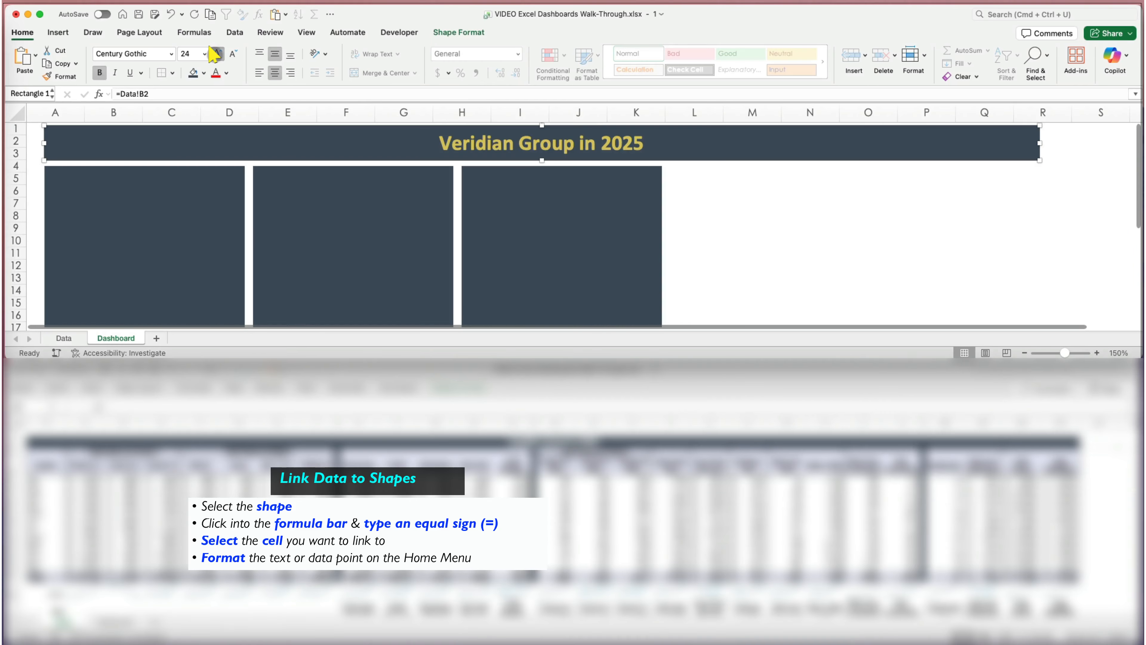
pyautogui.click(213, 51)
pyautogui.click(231, 51)
pyautogui.click(810, 206)
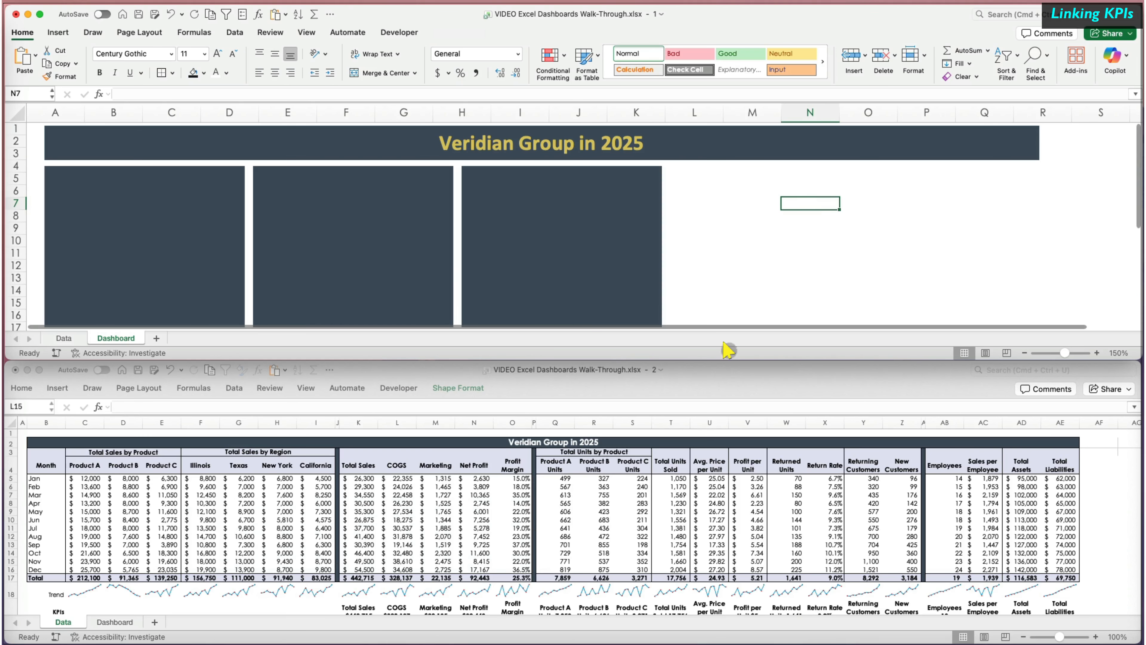
# Link the first card below the banner to the Total Sales KPI in cell Data!K19
pyautogui.moveTo(724, 359); pyautogui.dragTo(724, 402)
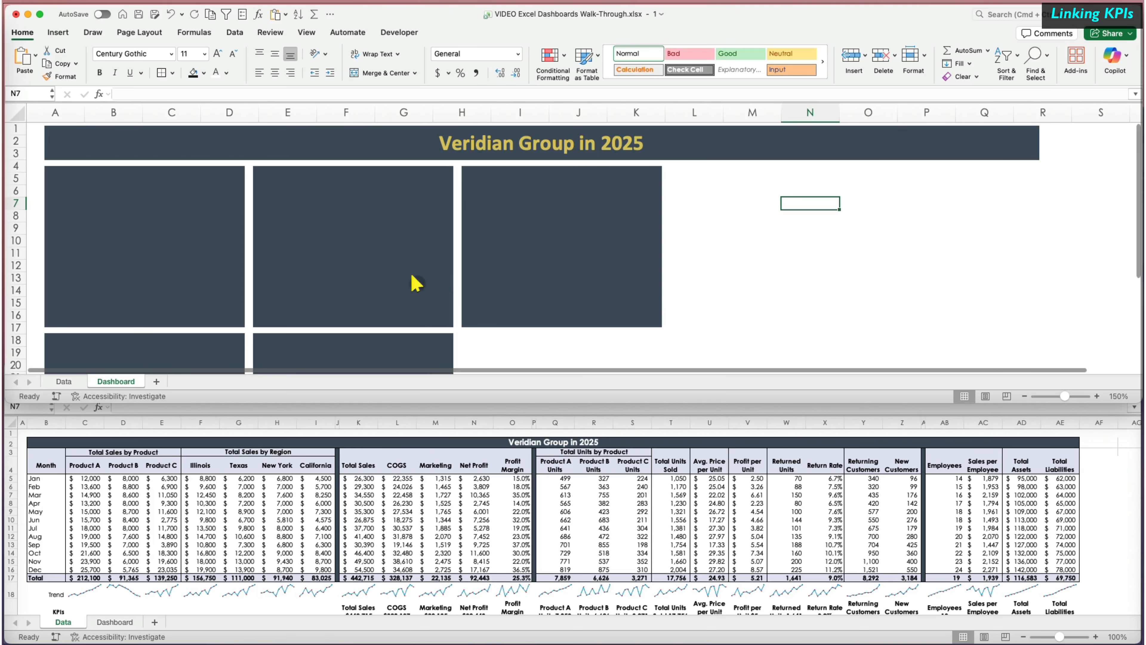
pyautogui.click(105, 186)
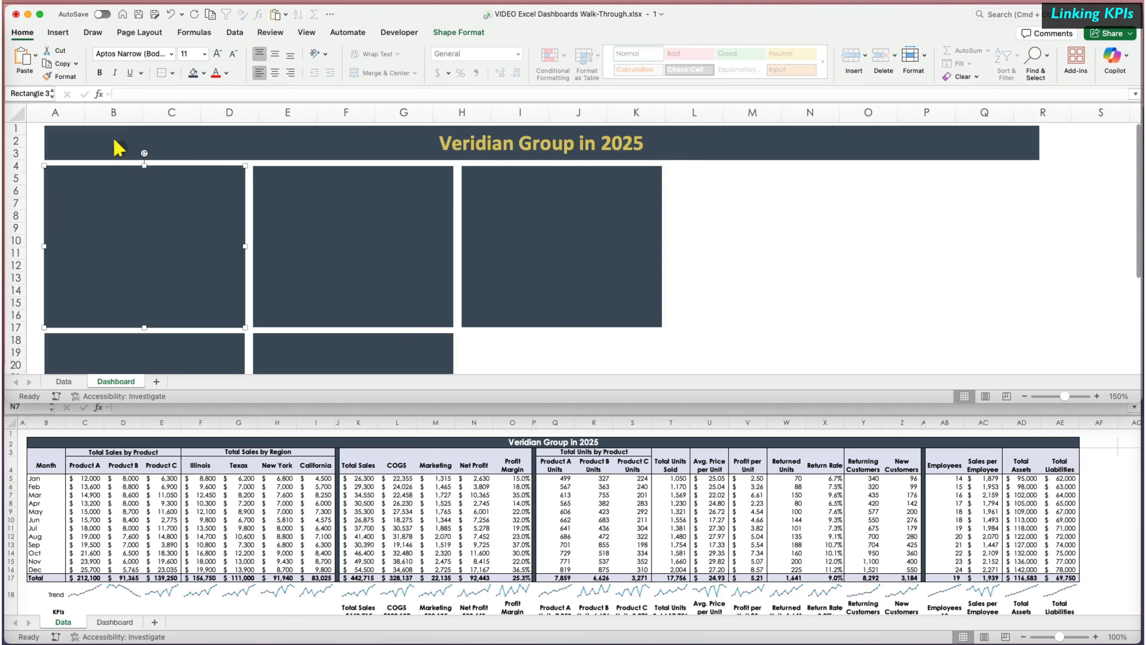
pyautogui.click(136, 93)
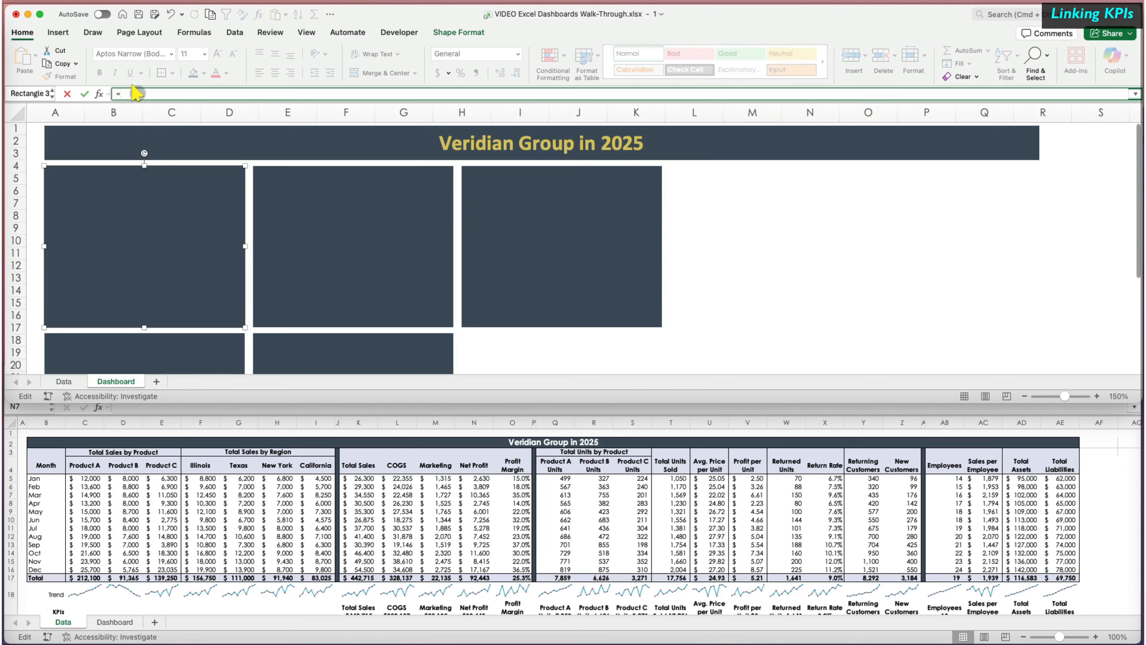
pyautogui.write('=')
pyautogui.scroll(-3, 297, 545)
pyautogui.click(354, 566)
pyautogui.click(355, 566)
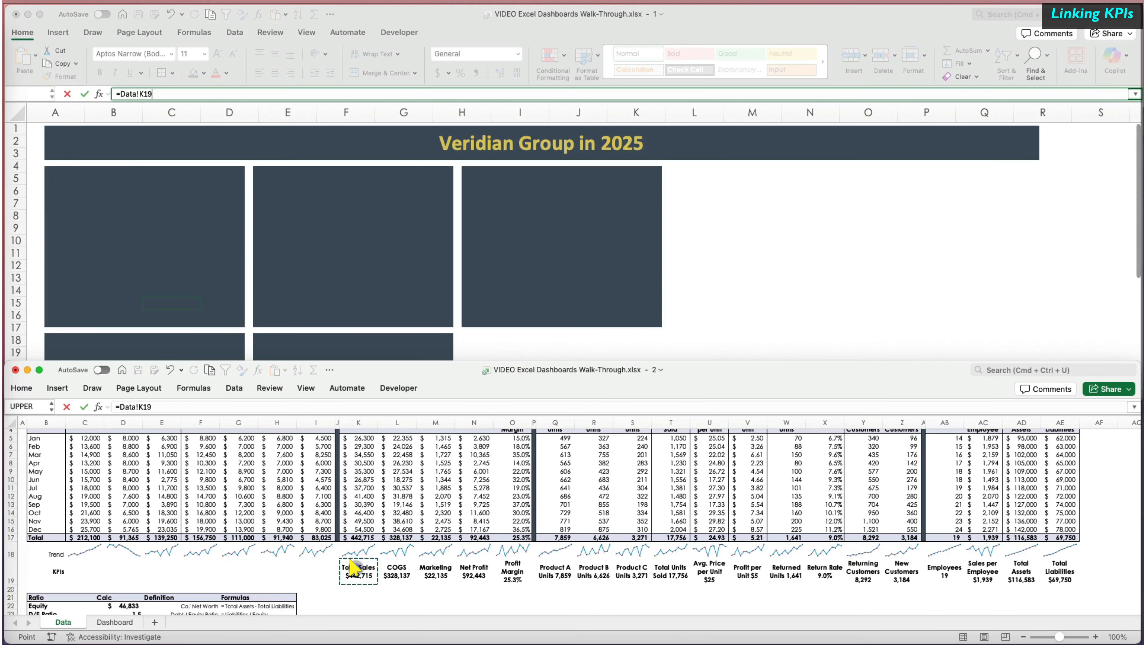
pyautogui.press('Return')
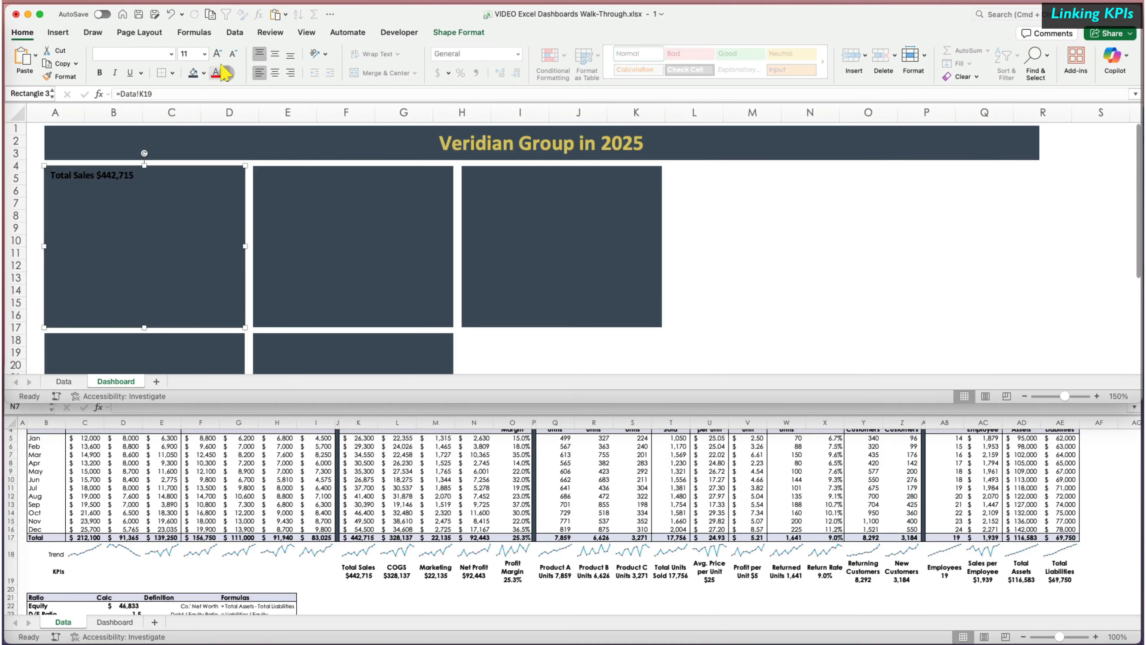
# Format the first card's KPI text white, centred horizontally and aligned to the shape's top, at font size 18
pyautogui.click(226, 72)
pyautogui.click(219, 134)
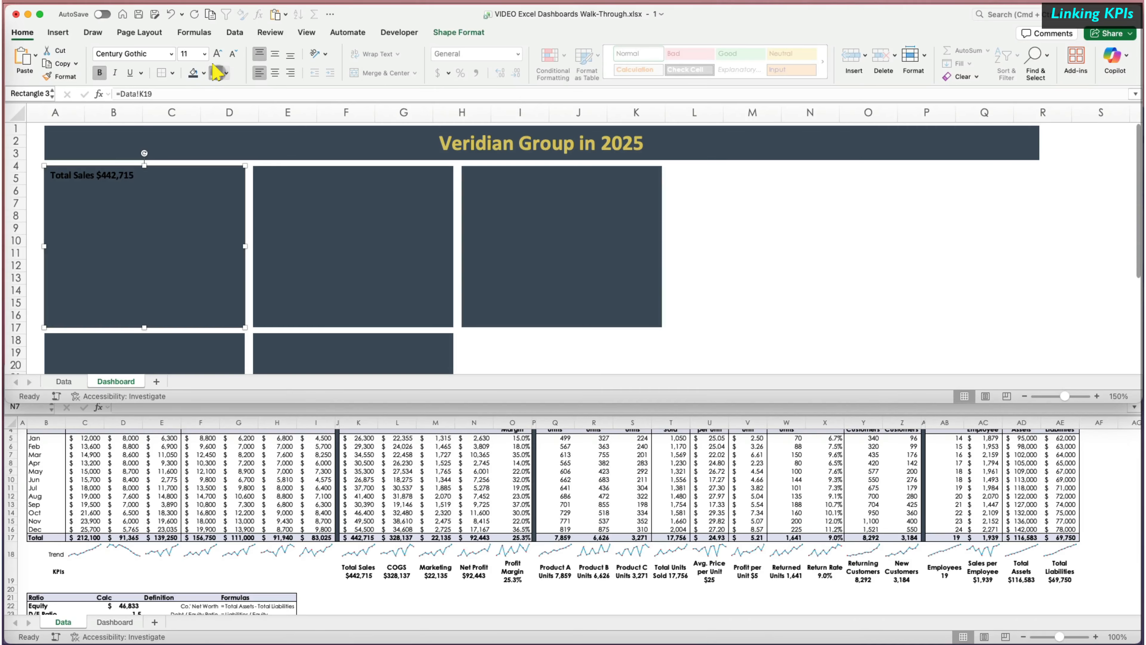
pyautogui.click(216, 72)
pyautogui.click(274, 72)
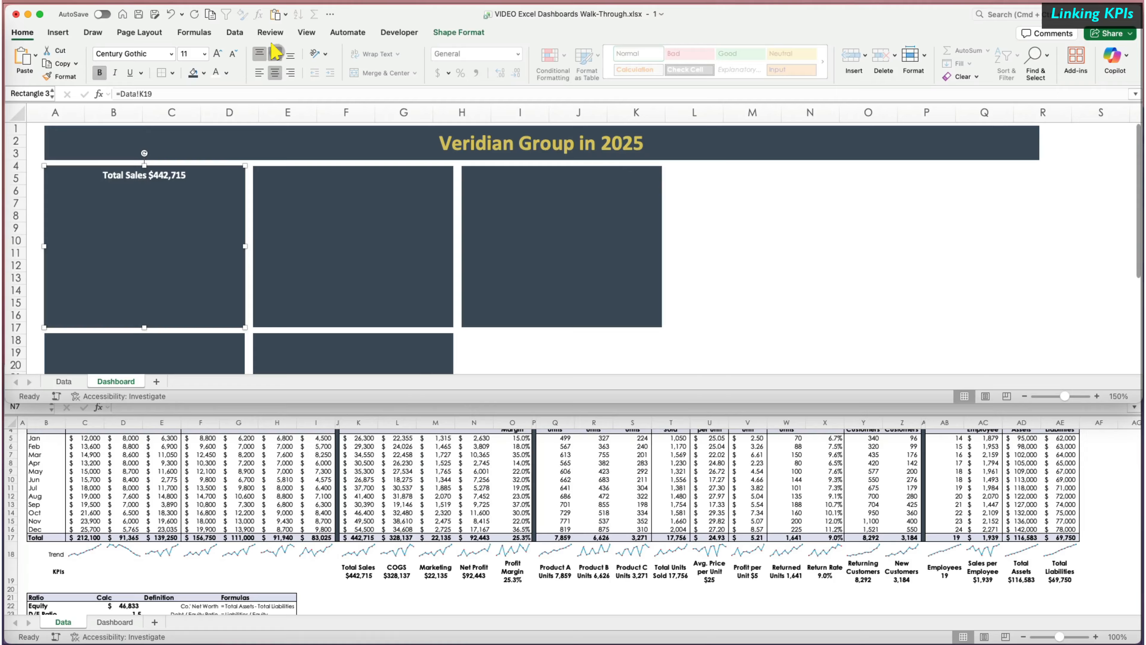
pyautogui.click(276, 53)
pyautogui.click(260, 53)
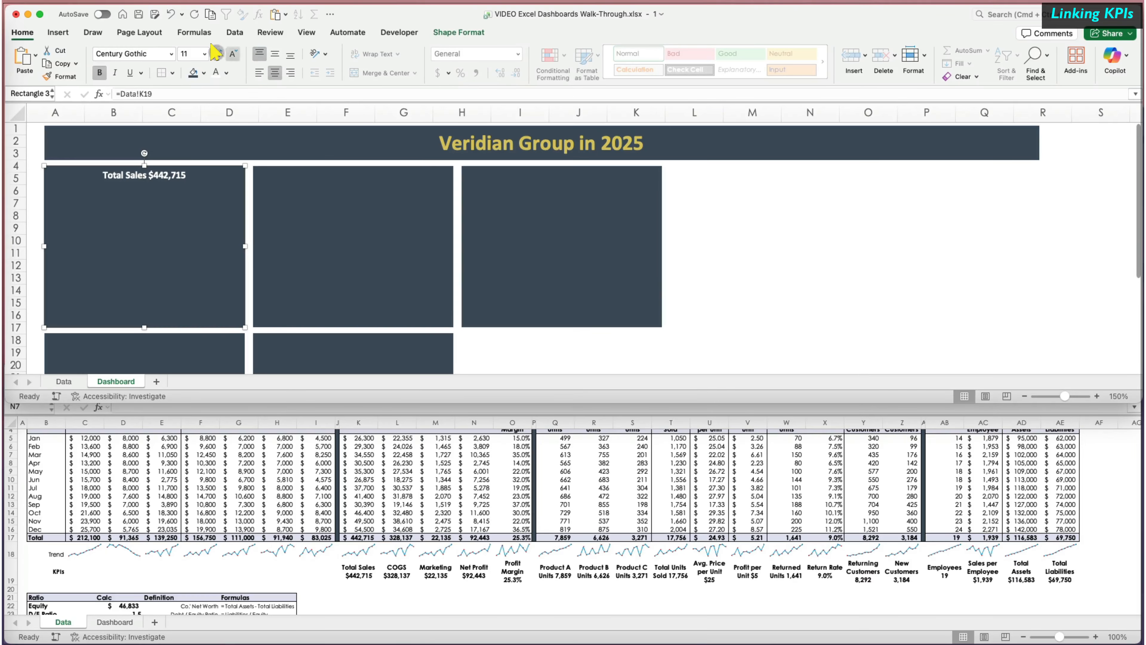
pyautogui.click(216, 53)
pyautogui.click(216, 53)
pyautogui.click(217, 53)
pyautogui.click(216, 54)
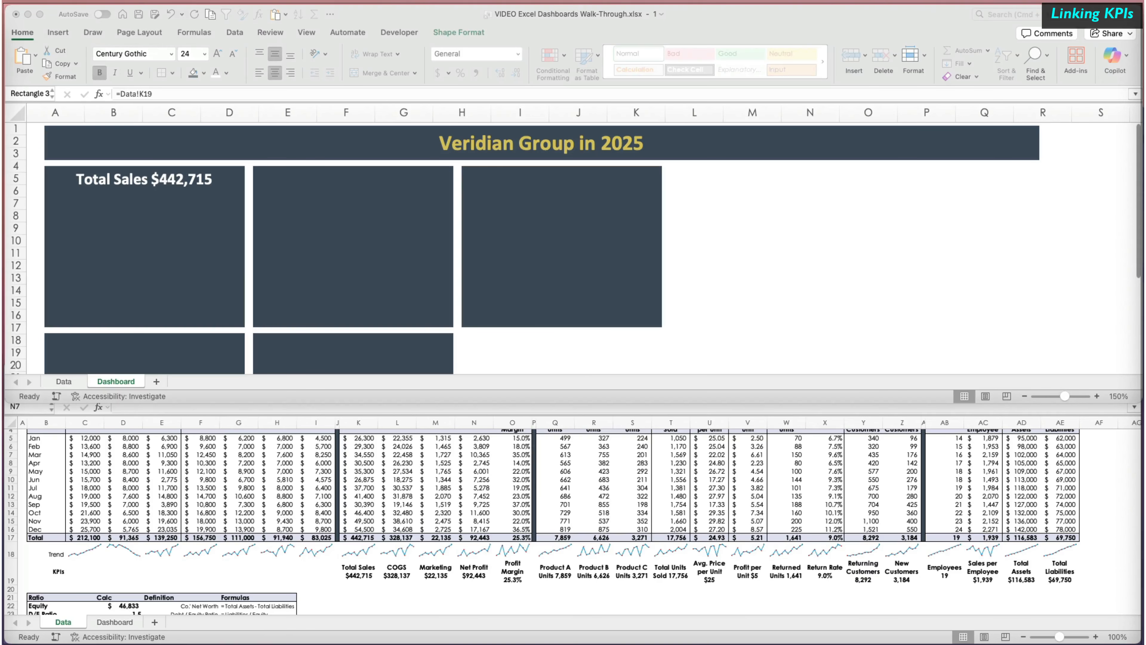
# Relink the first card to the Total Sales column header in cell Data!K4
pyautogui.click(118, 189)
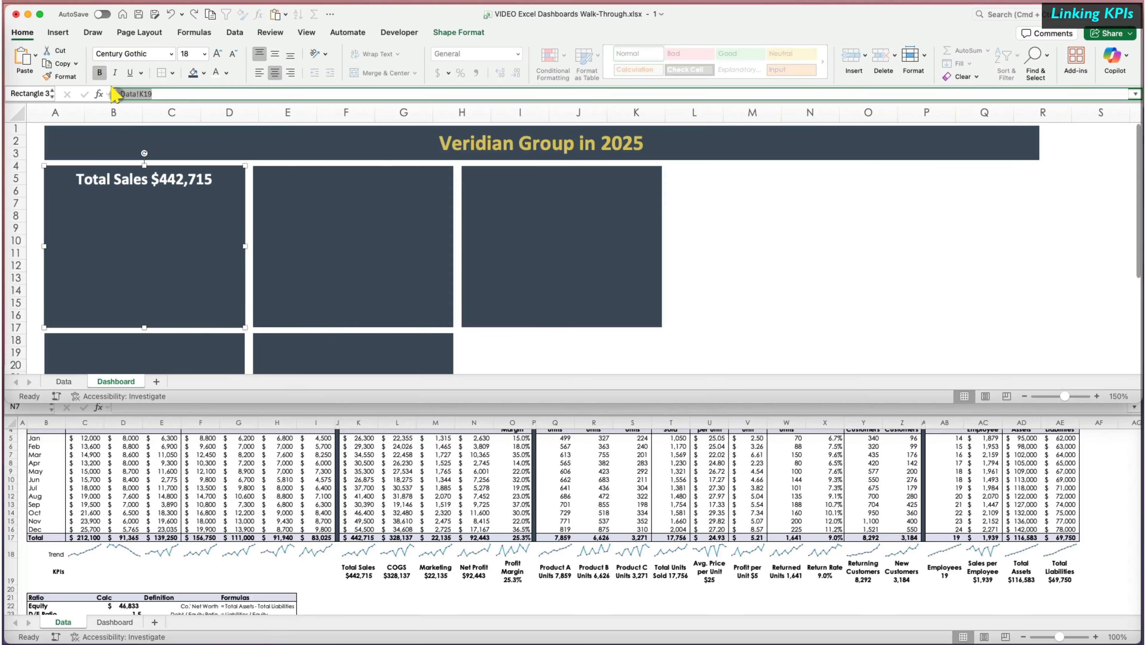
pyautogui.write('=')
pyautogui.scroll(2, 356, 474)
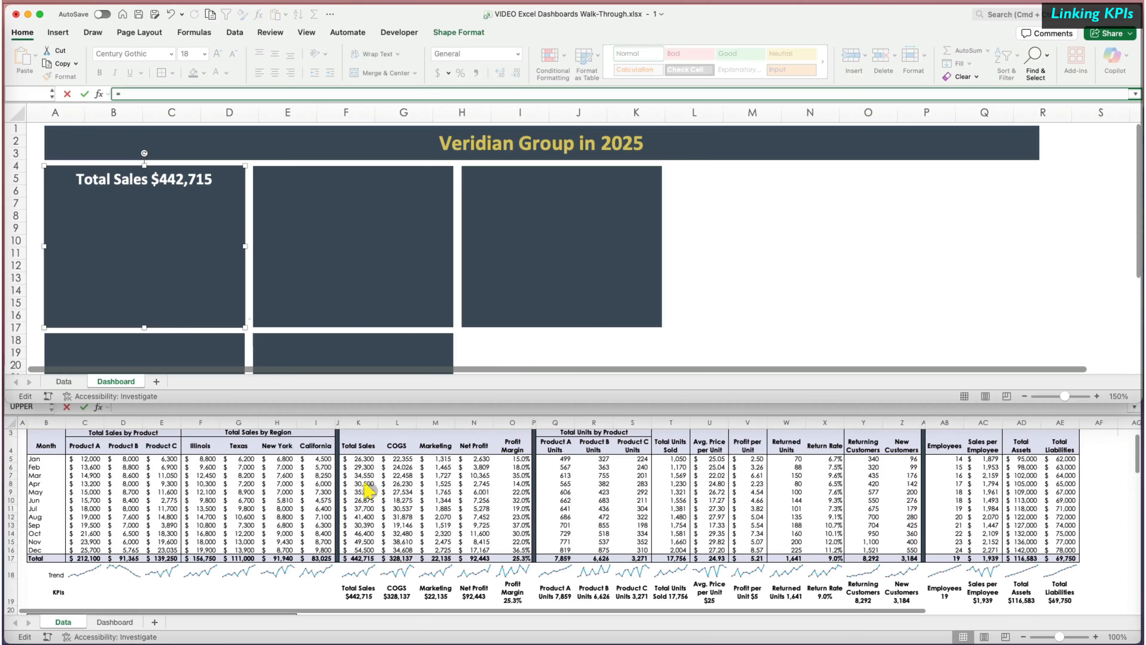
pyautogui.click(360, 446)
pyautogui.press('Return')
# Format the first card's Total Sales heading in white, font size 16, without bold
pyautogui.click(163, 171)
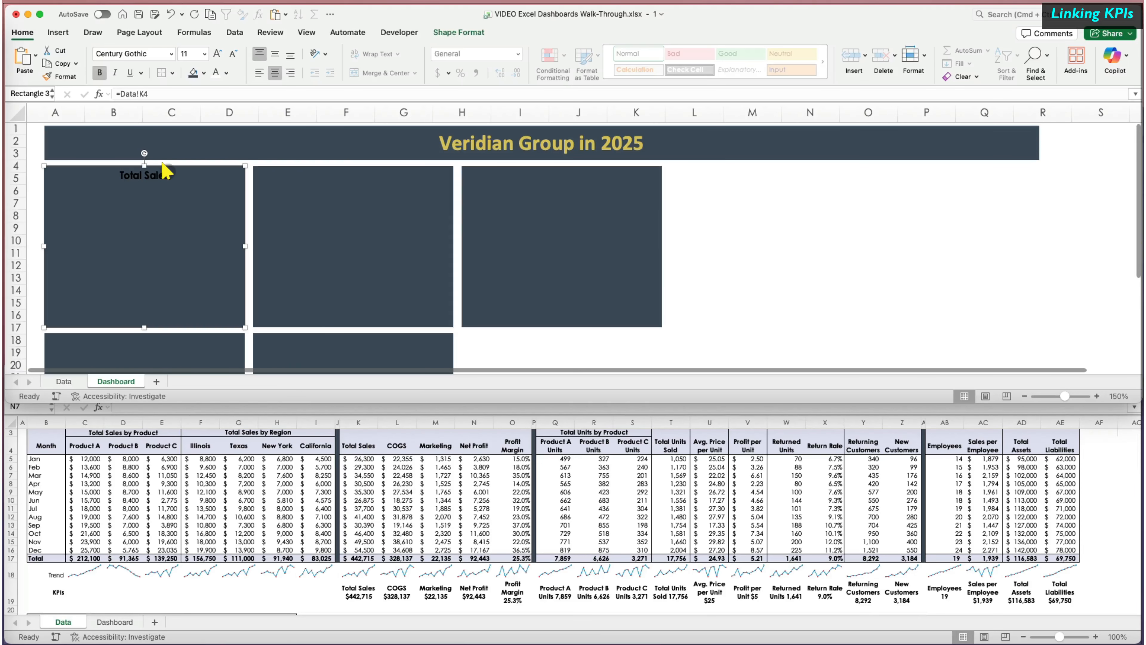
pyautogui.click(216, 72)
pyautogui.click(218, 55)
pyautogui.click(218, 55)
pyautogui.click(218, 55)
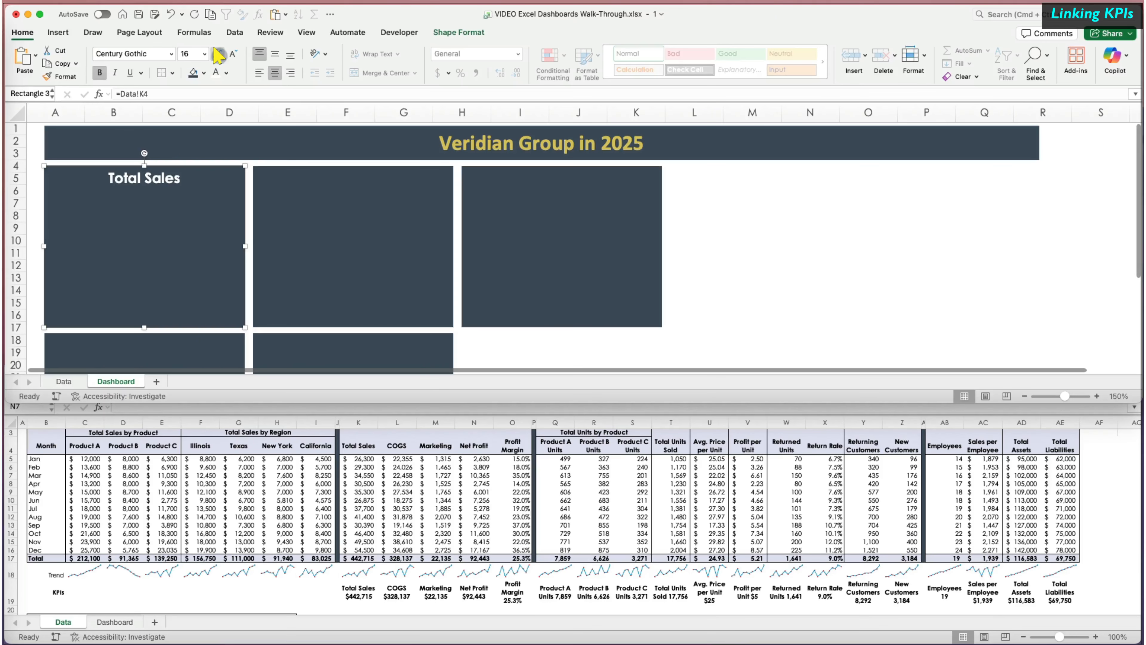
pyautogui.click(99, 72)
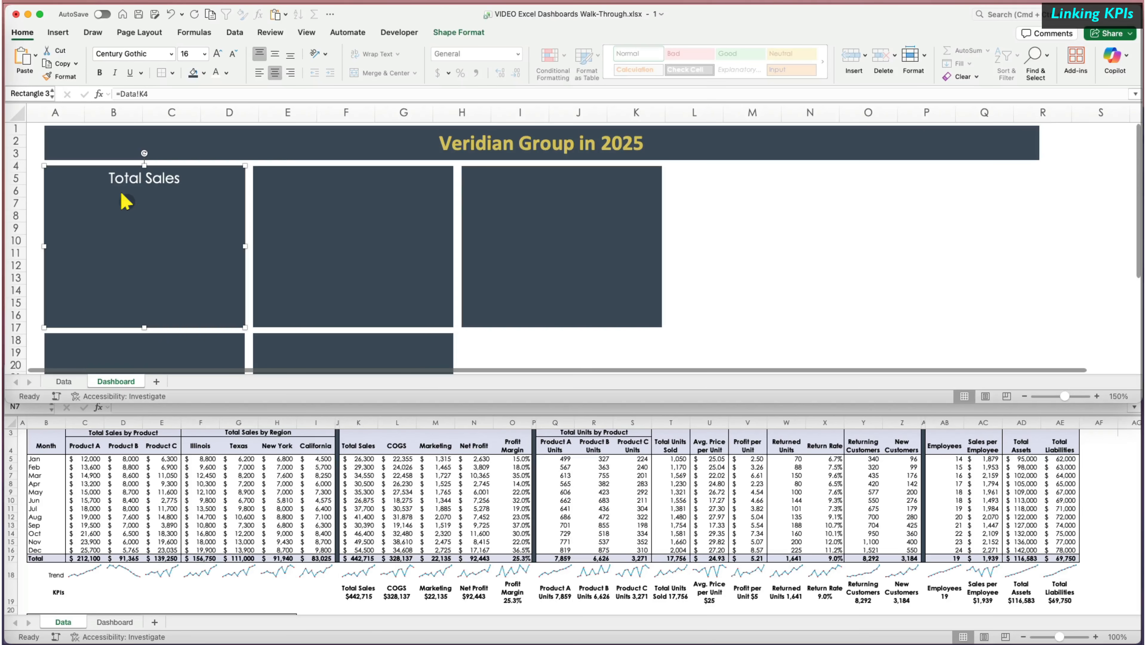
# Insert a text box below the Total Sales heading in the first card and widen it to about the heading's width
pyautogui.click(58, 32)
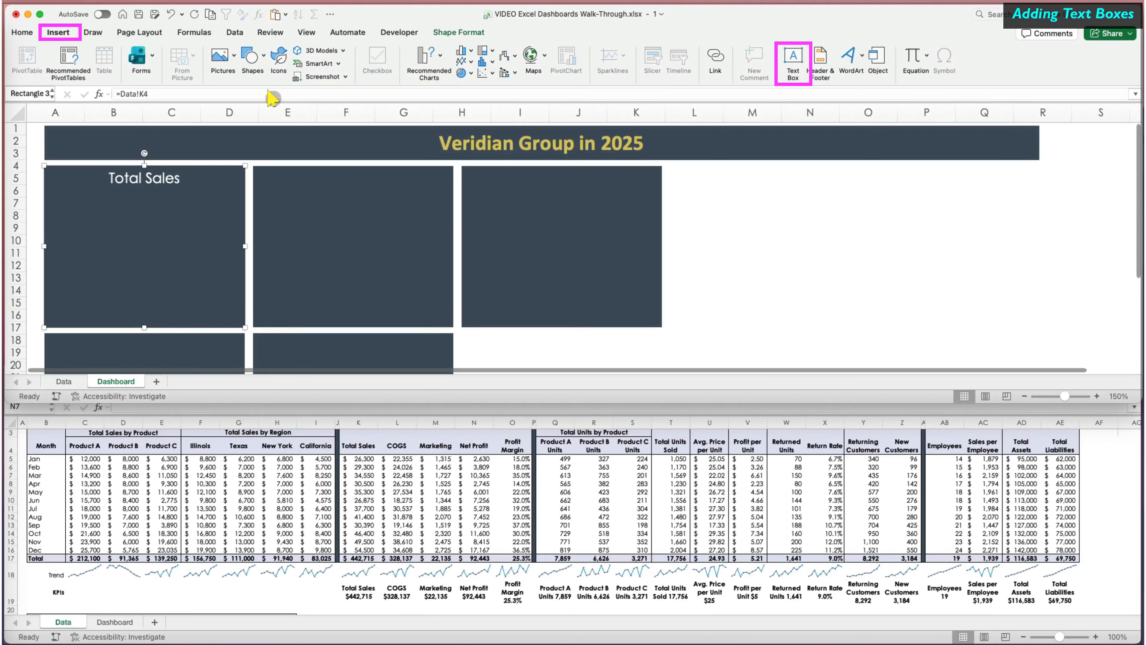
pyautogui.click(791, 57)
pyautogui.click(105, 202)
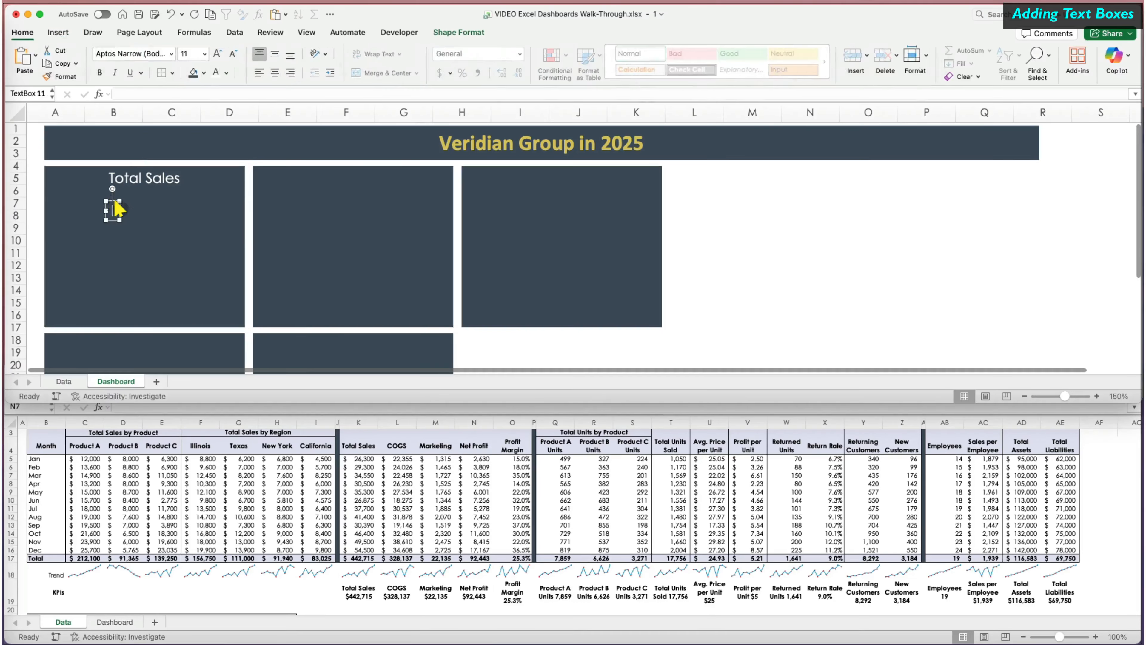
pyautogui.moveTo(119, 211); pyautogui.dragTo(179, 211)
pyautogui.moveTo(148, 202); pyautogui.dragTo(149, 193)
# Link the new text box to the total sales amount in cell Data!K17
pyautogui.click(166, 93)
pyautogui.write('=')
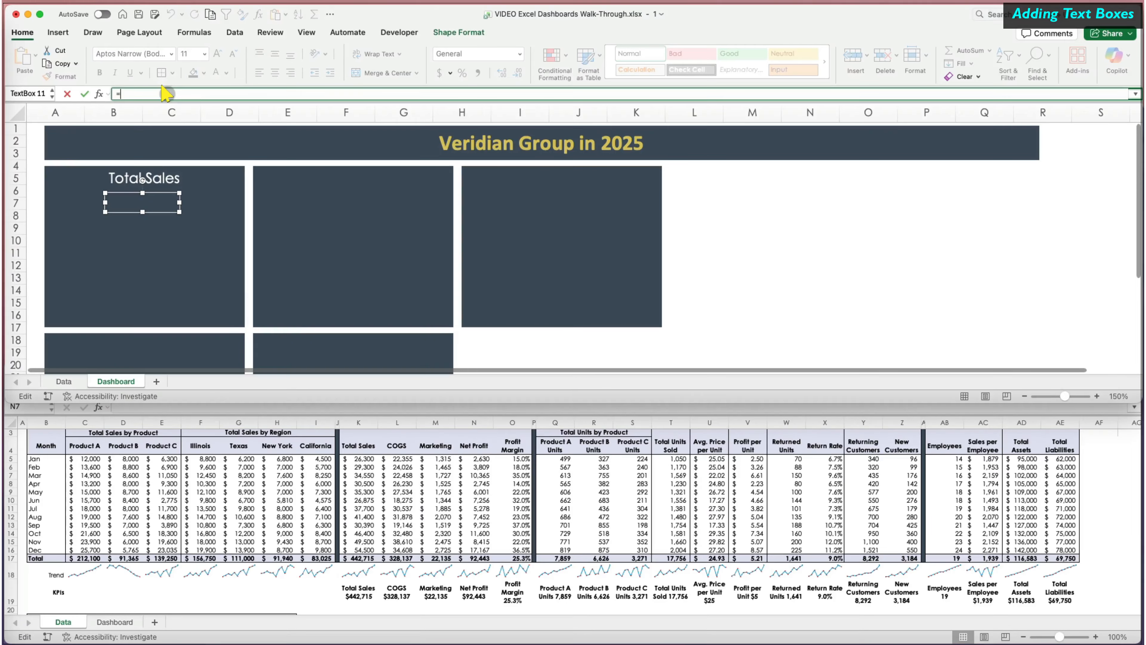
pyautogui.click(359, 558)
pyautogui.press('Return')
# Format the linked sales amount white, centred both ways, at font size 18, and resize its text box
pyautogui.click(216, 72)
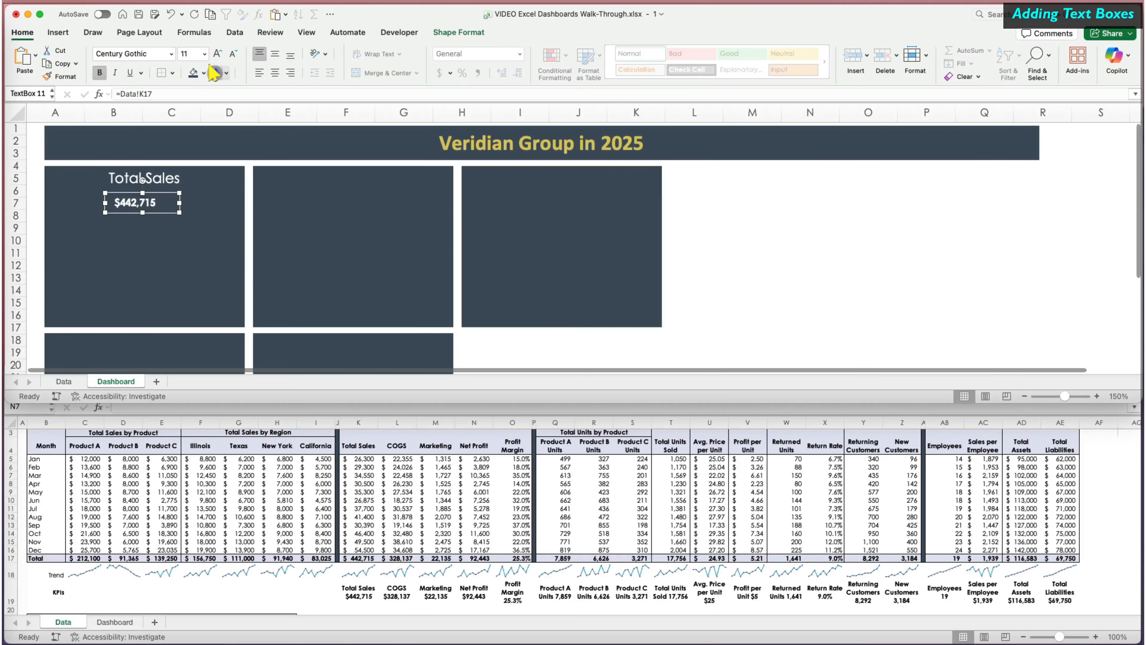
pyautogui.click(274, 73)
pyautogui.click(274, 55)
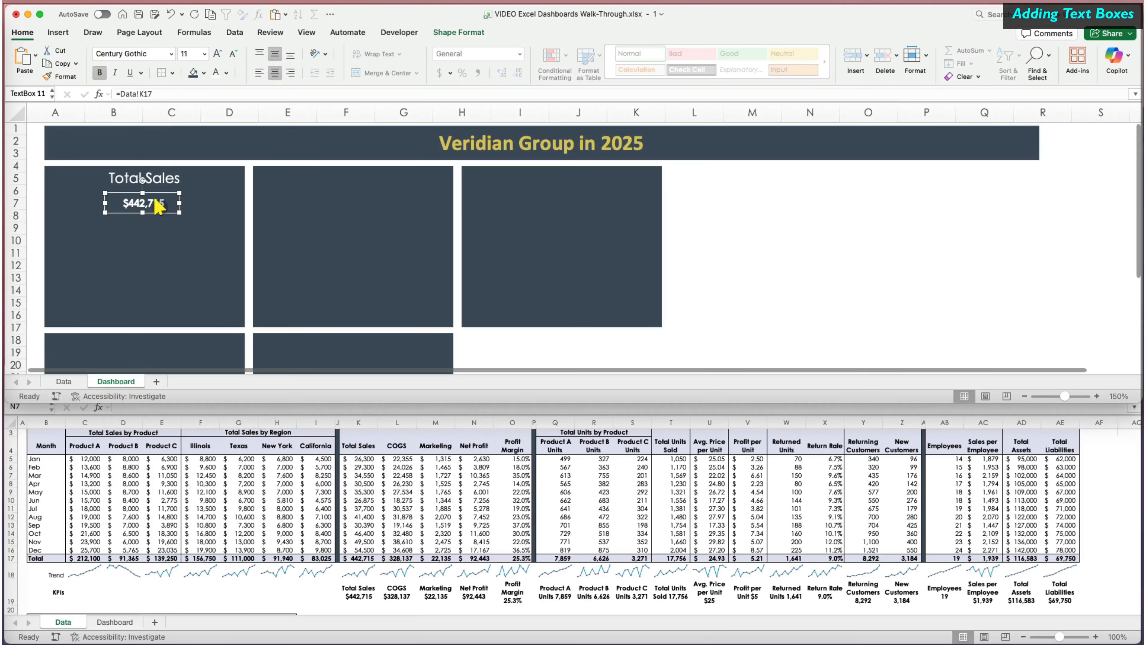
pyautogui.click(217, 54)
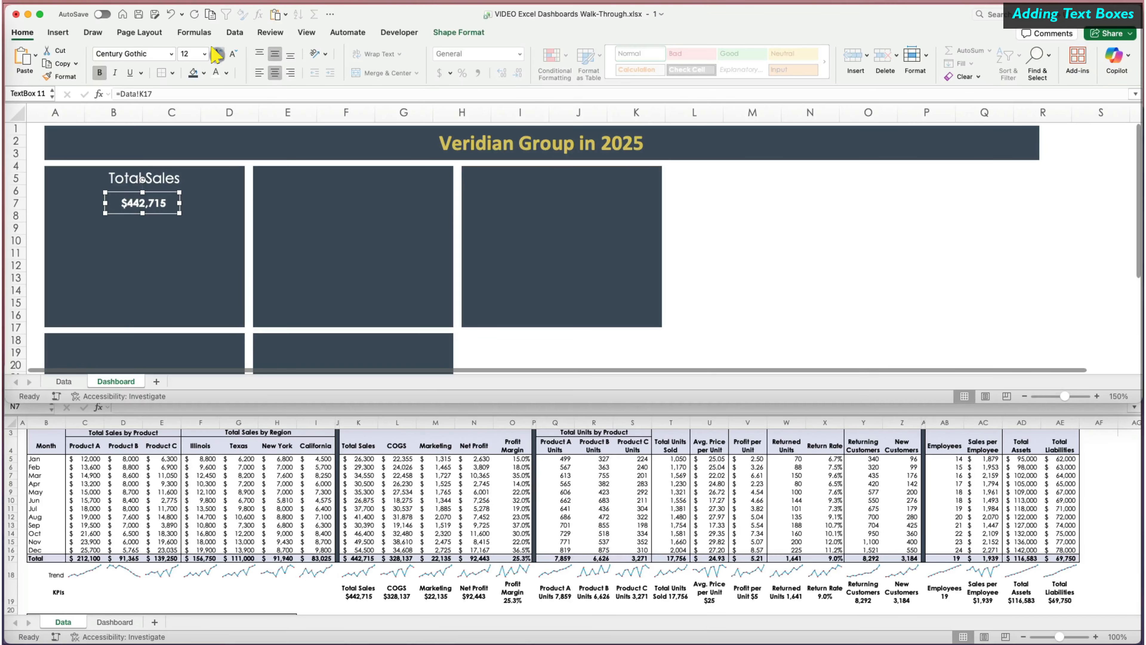
pyautogui.click(217, 54)
pyautogui.click(217, 54)
pyautogui.click(217, 54)
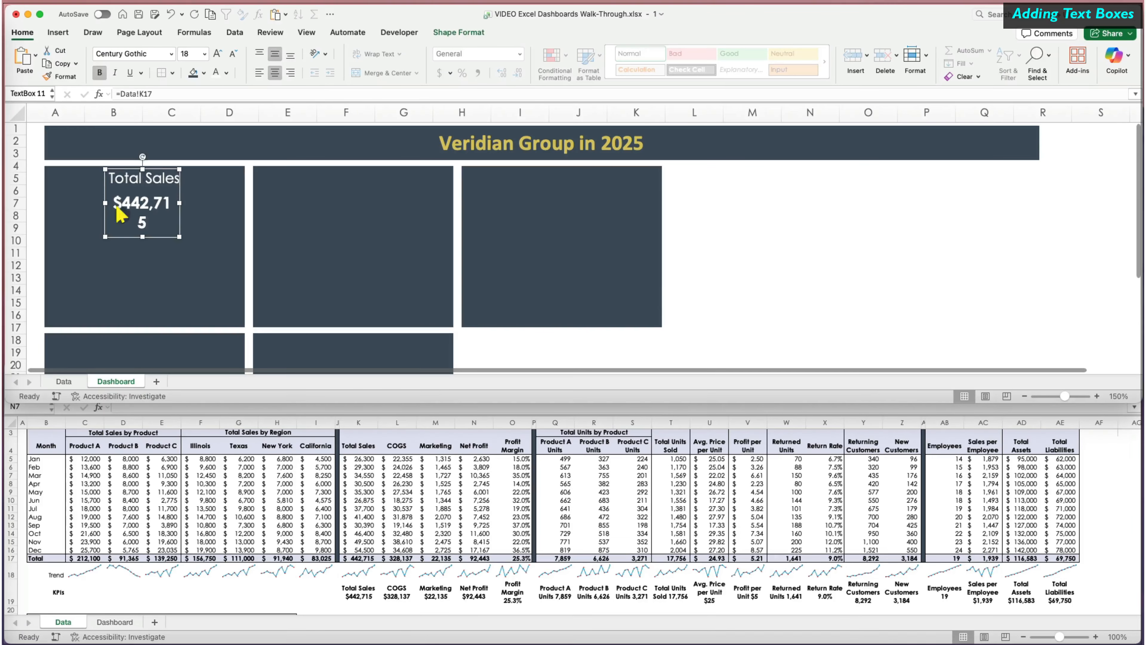
pyautogui.moveTo(179, 203); pyautogui.dragTo(142, 208)
pyautogui.click(157, 226)
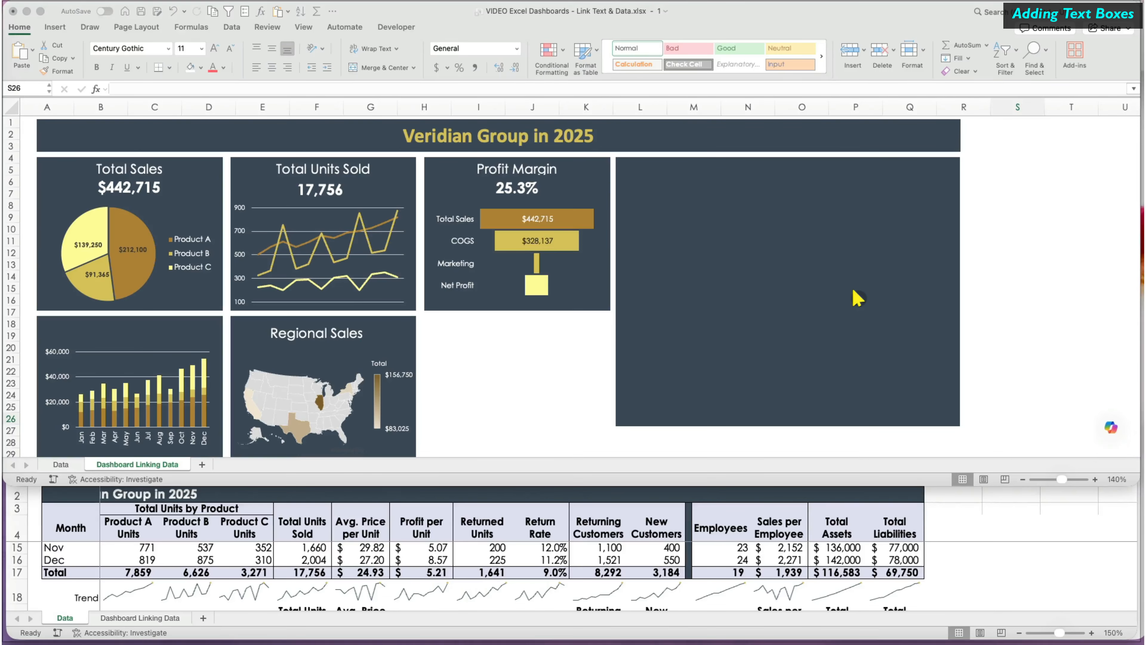
# Insert a text box near the upper-left corner of the large empty dashboard card
pyautogui.click(853, 291)
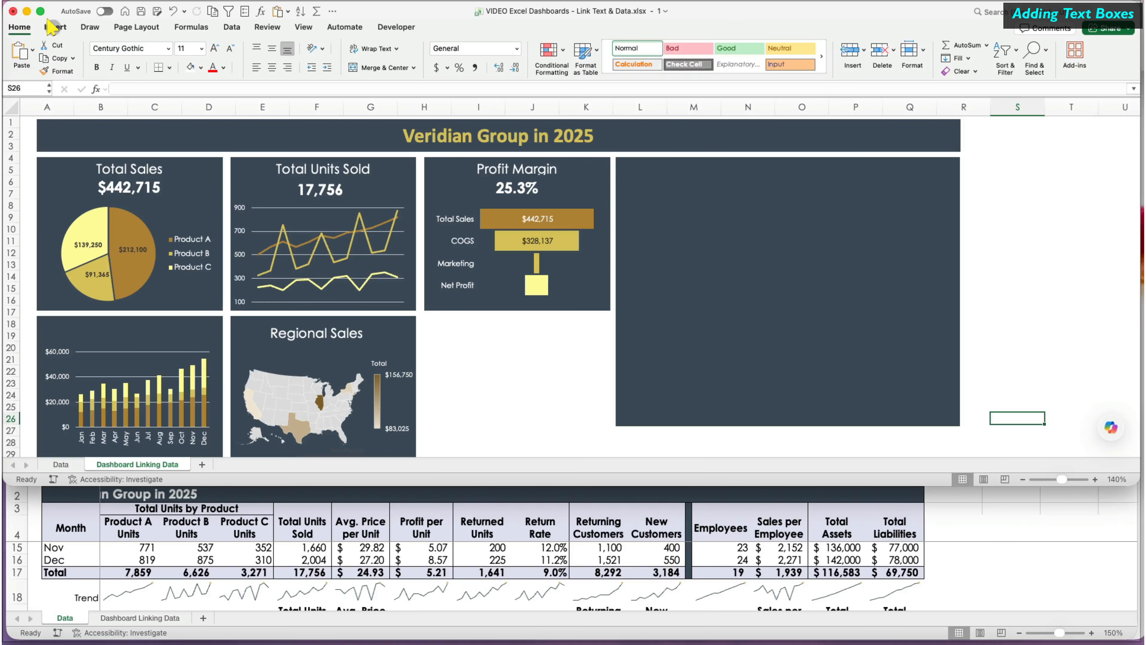
pyautogui.click(54, 27)
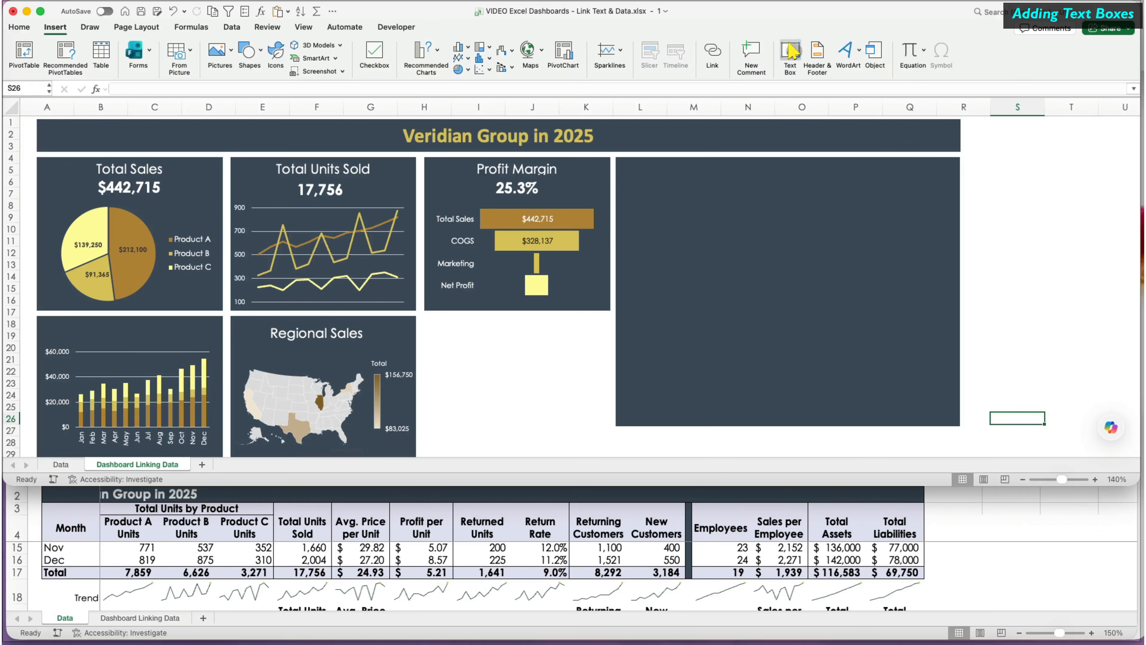
pyautogui.click(790, 51)
pyautogui.moveTo(644, 175); pyautogui.dragTo(760, 197)
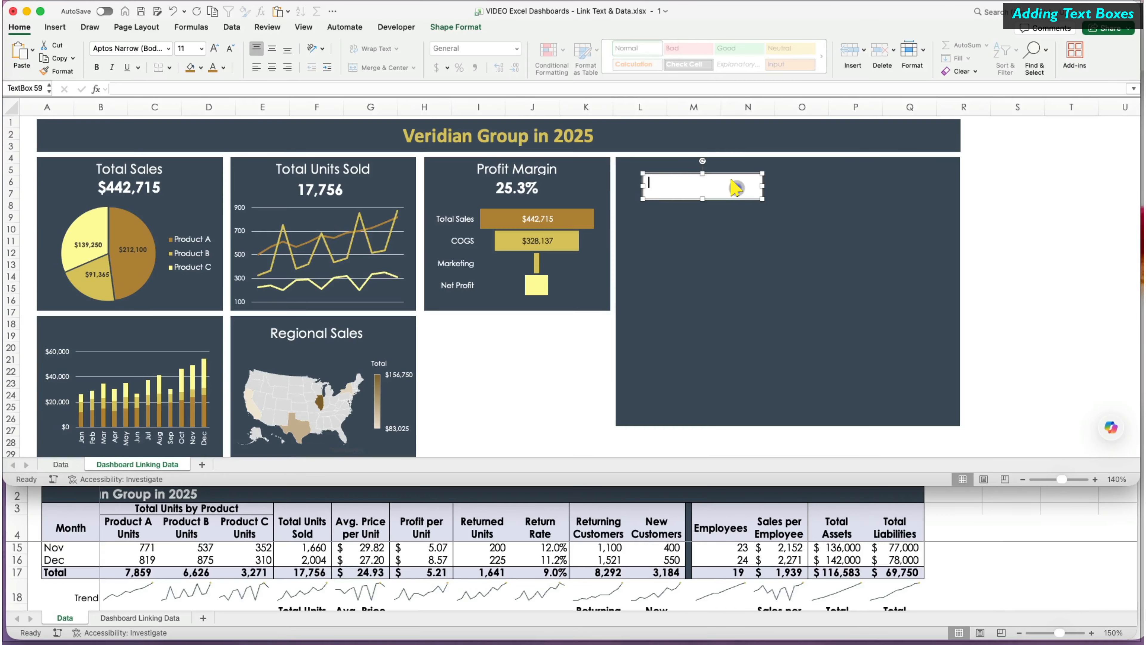
# Try to link the new text box to the Avg. Price per Unit heading by entering = inside the box itself
pyautogui.write('=')
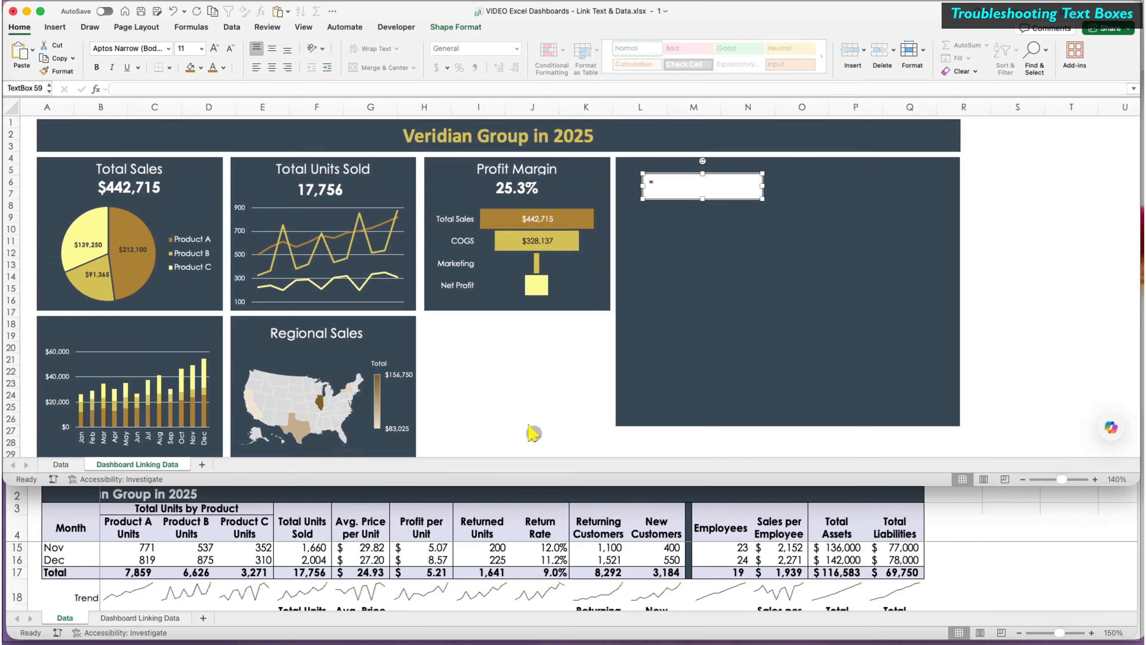
pyautogui.click(370, 523)
pyautogui.click(371, 523)
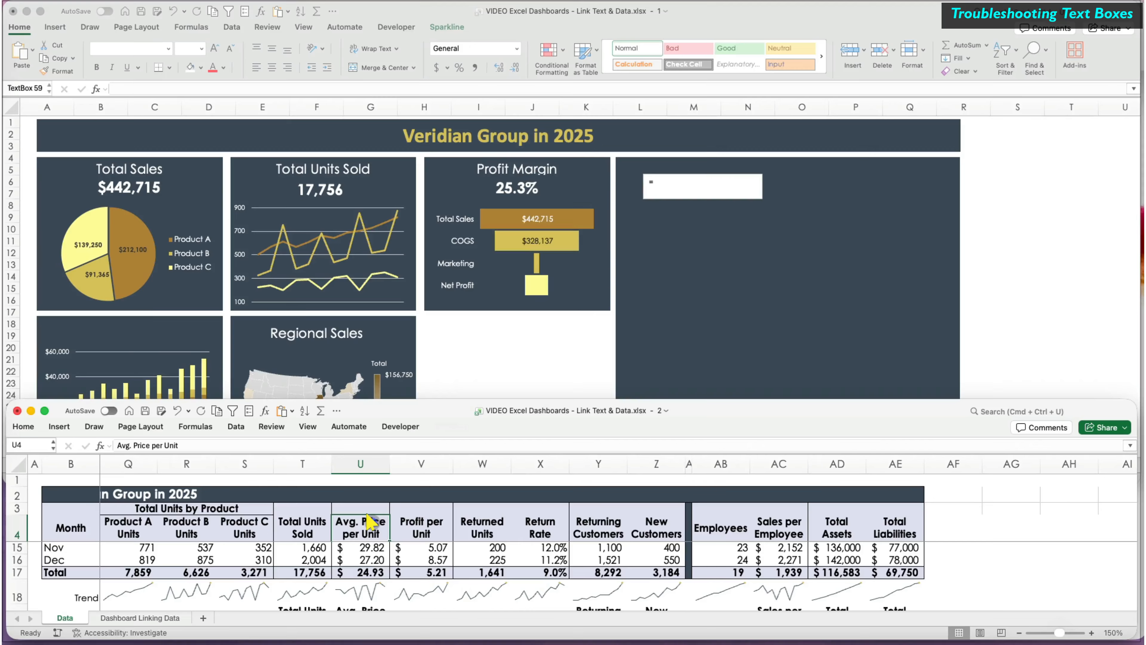
pyautogui.press('Down')
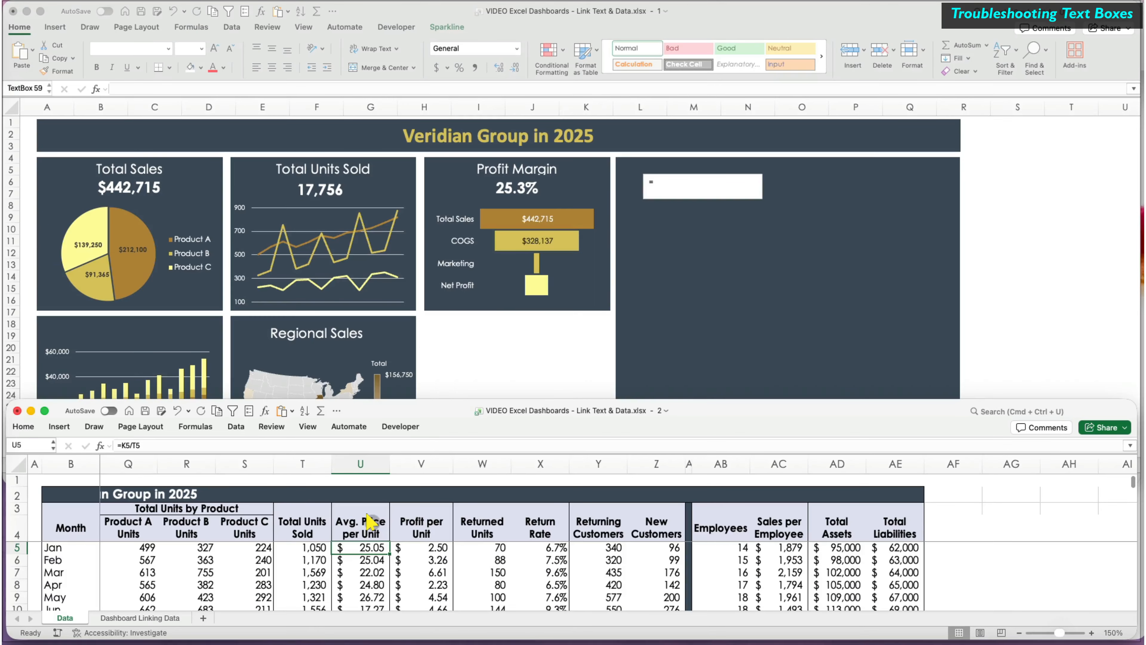
pyautogui.hscroll(-1, 370, 523)
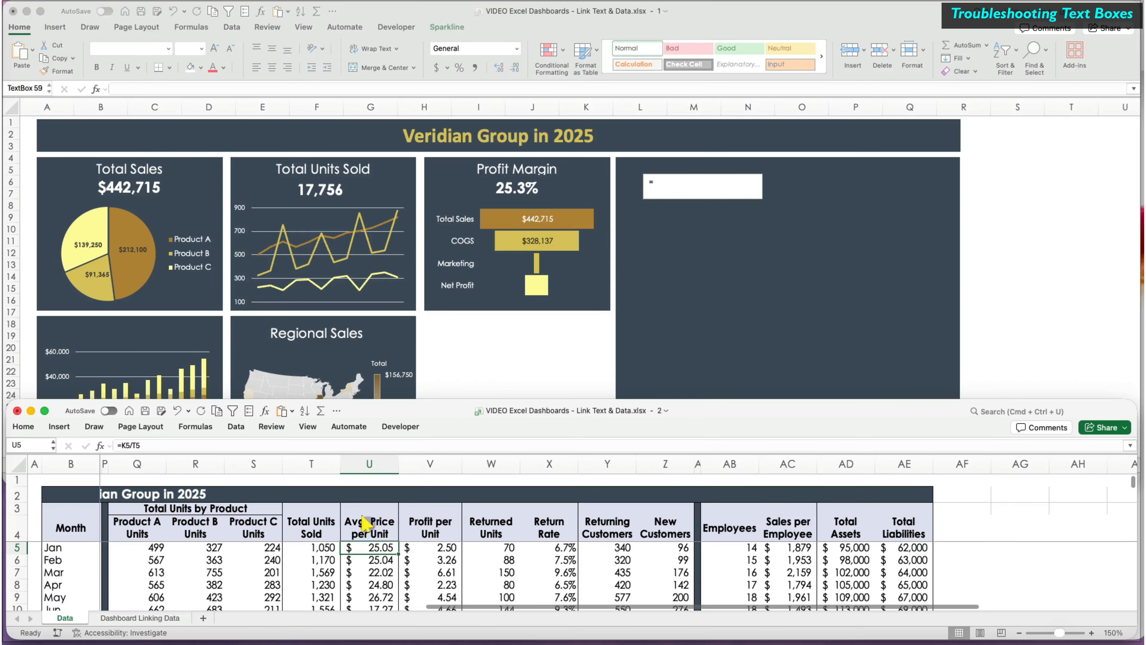
pyautogui.hscroll(1, 365, 556)
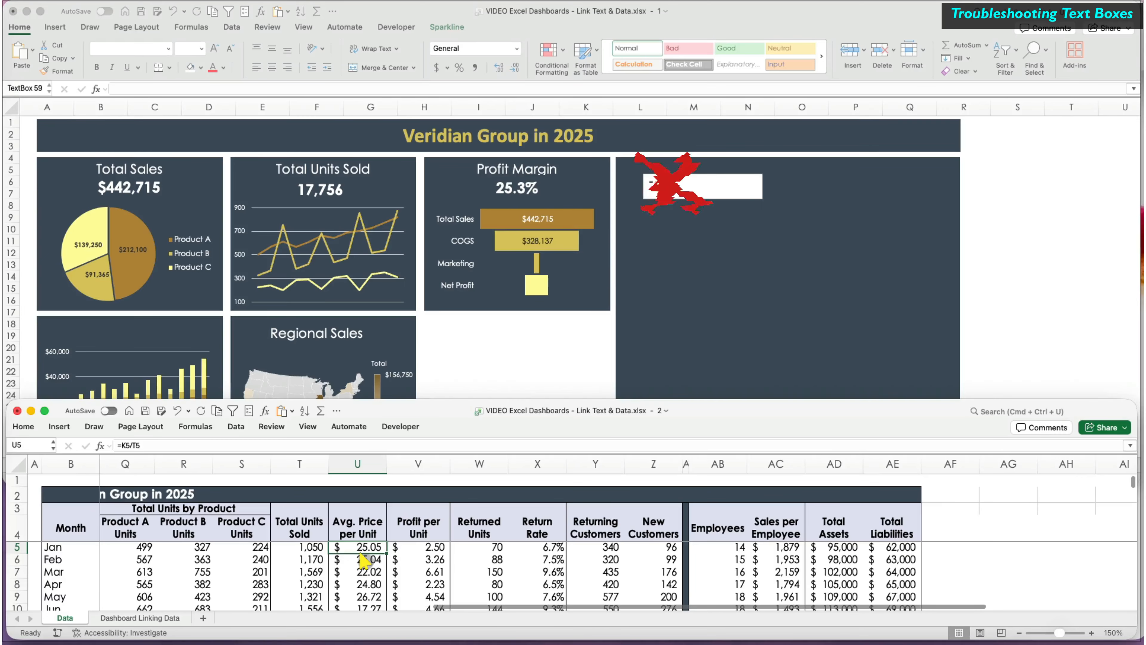
pyautogui.scroll(-4, 365, 562)
pyautogui.scroll(-6, 364, 562)
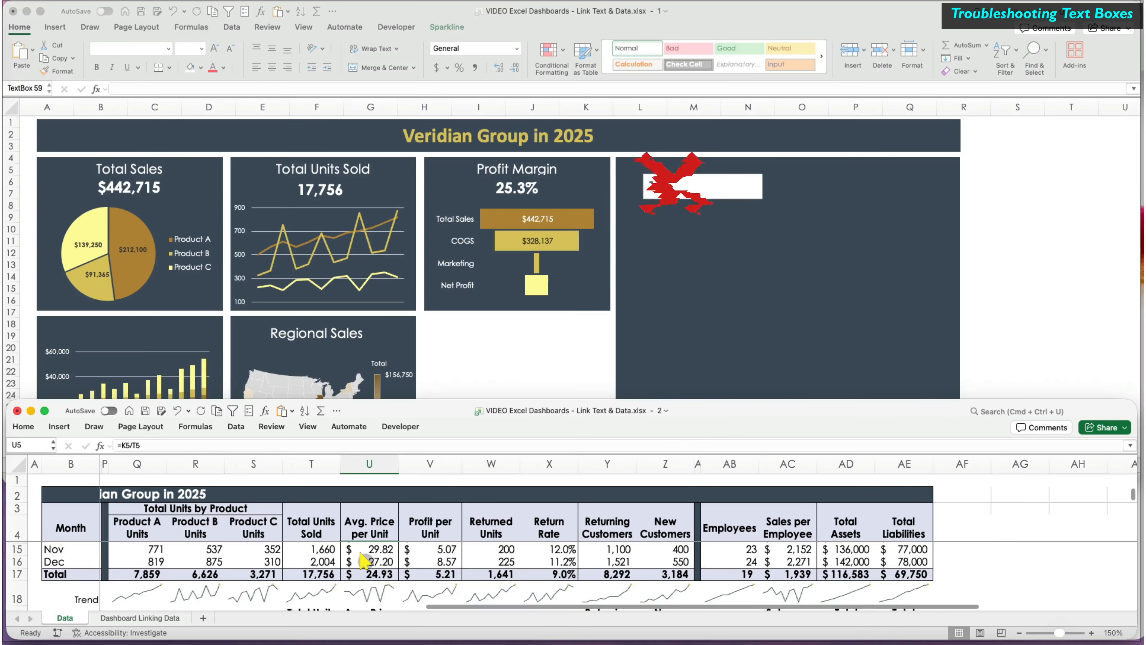
pyautogui.scroll(2, 365, 563)
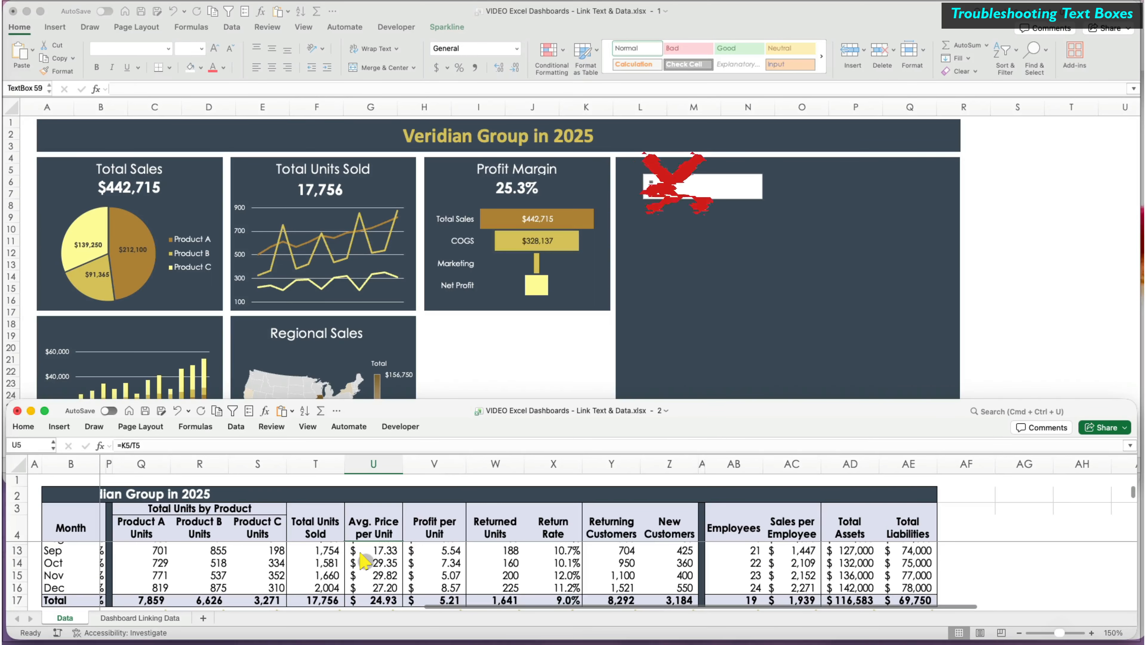
# Link the text box to the Avg. Price per Unit heading with a formula referencing Data!U4
pyautogui.click(677, 186)
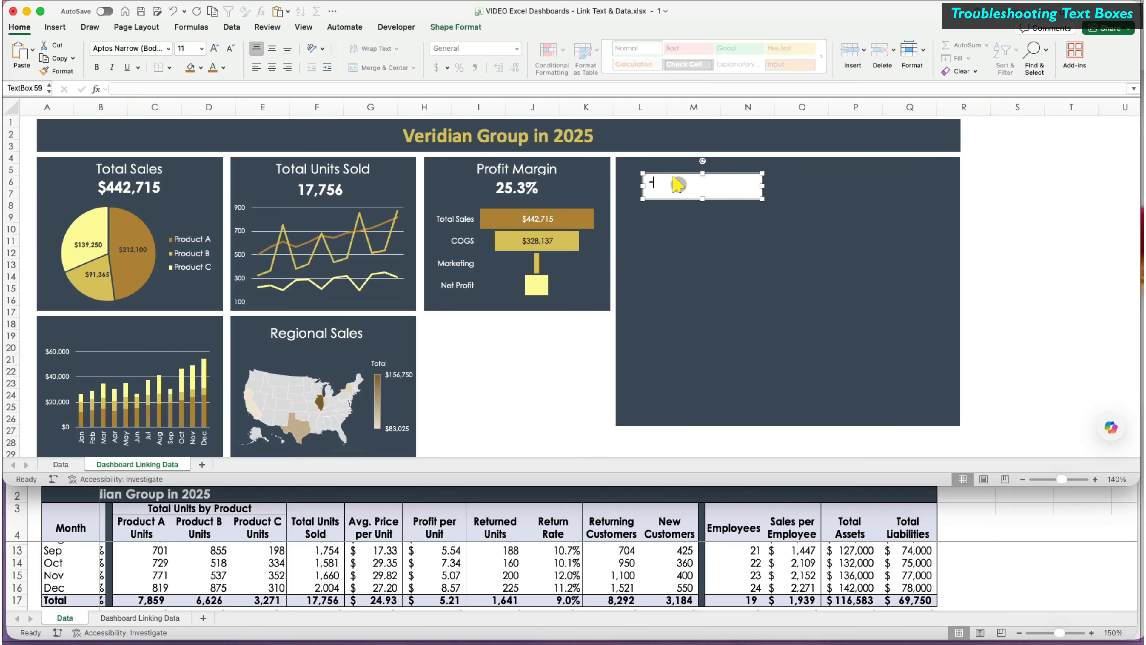
pyautogui.click(315, 87)
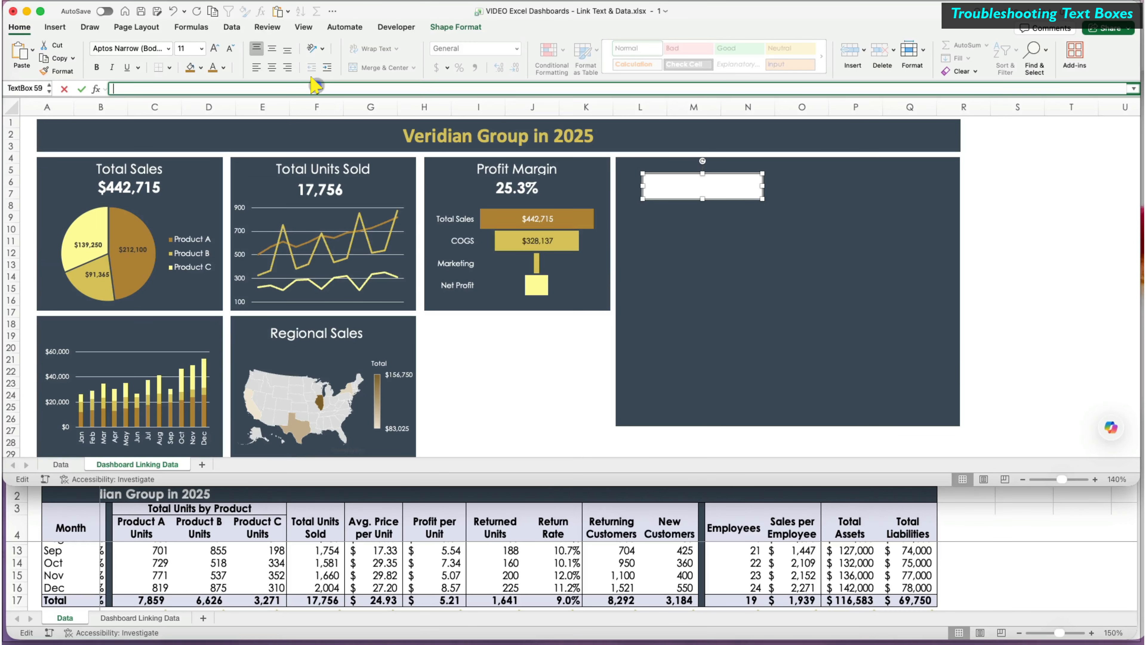
pyautogui.write('=')
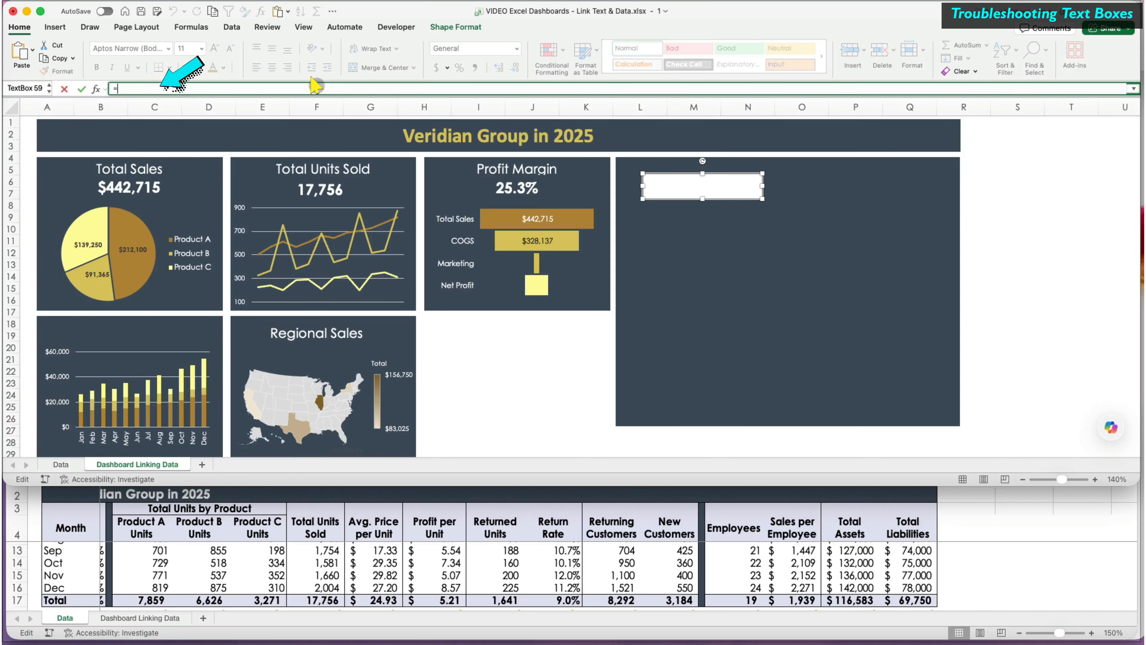
pyautogui.click(363, 531)
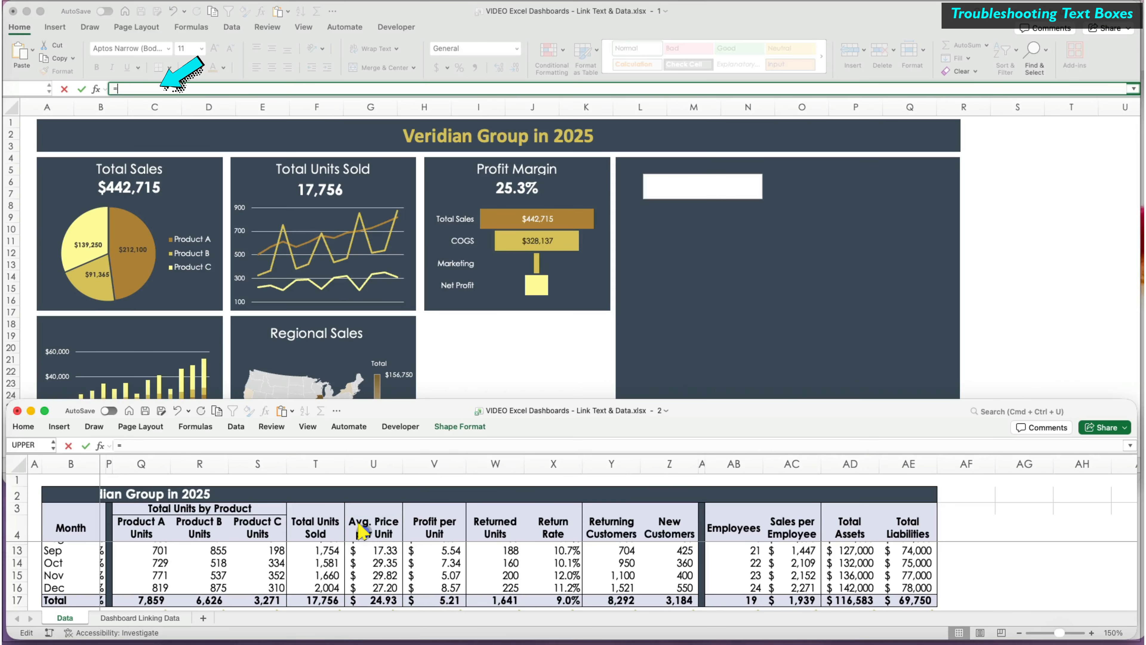
pyautogui.press('Return')
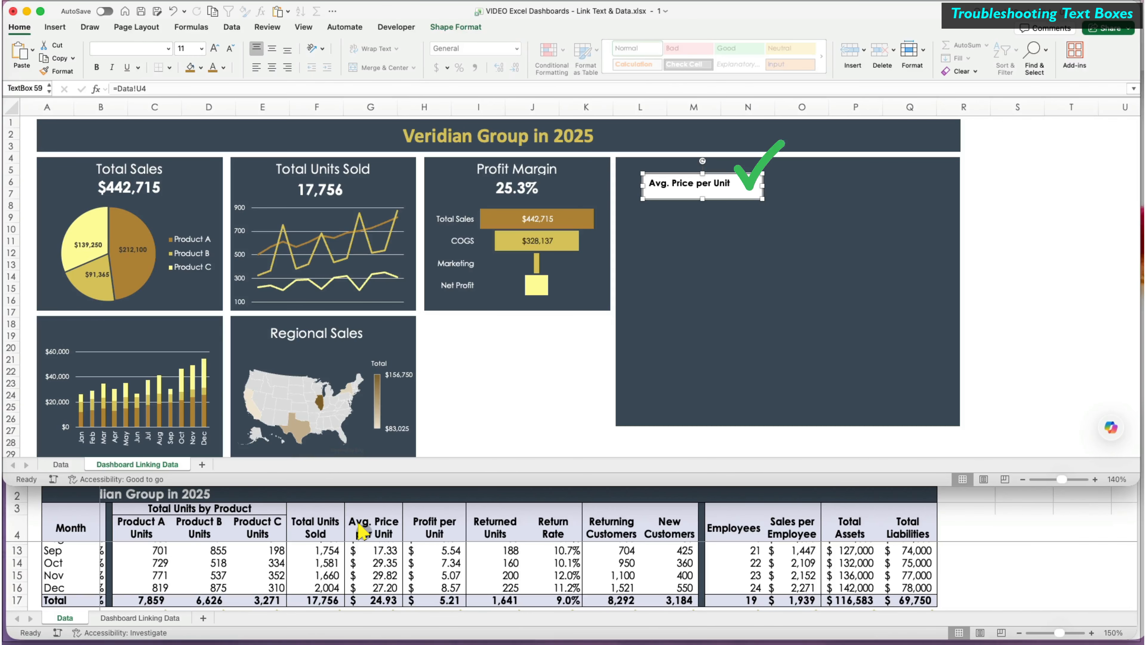
pyautogui.click(791, 180)
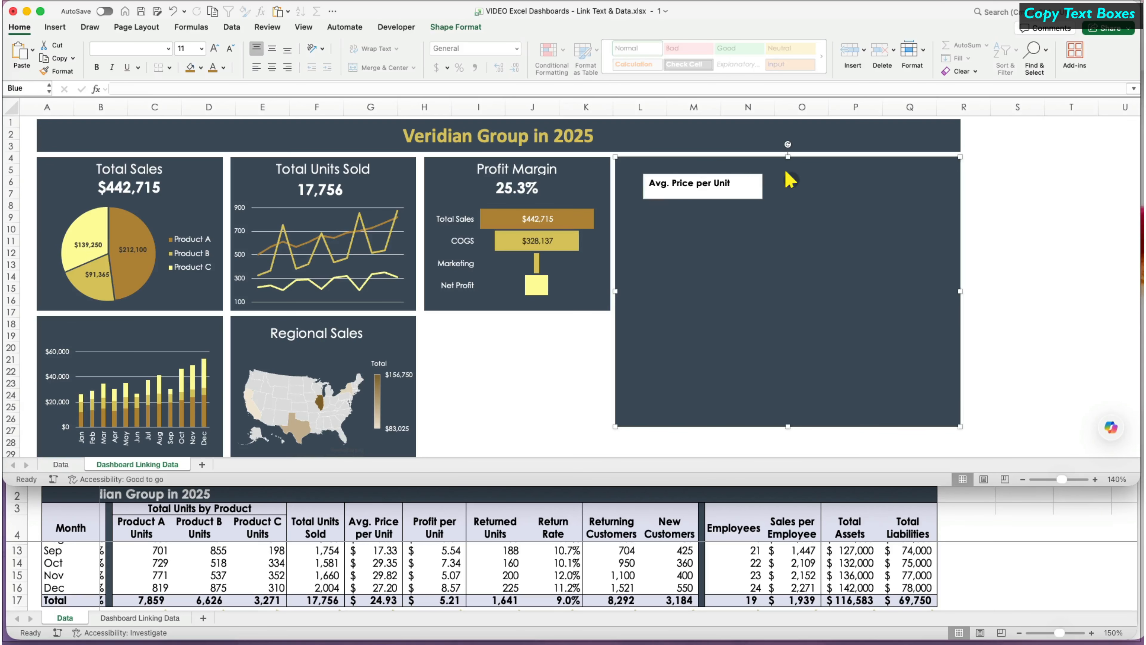
# Duplicate the Avg. Price per Unit text box directly below itself and link the copy to the total in Data!U17
pyautogui.click(742, 183)
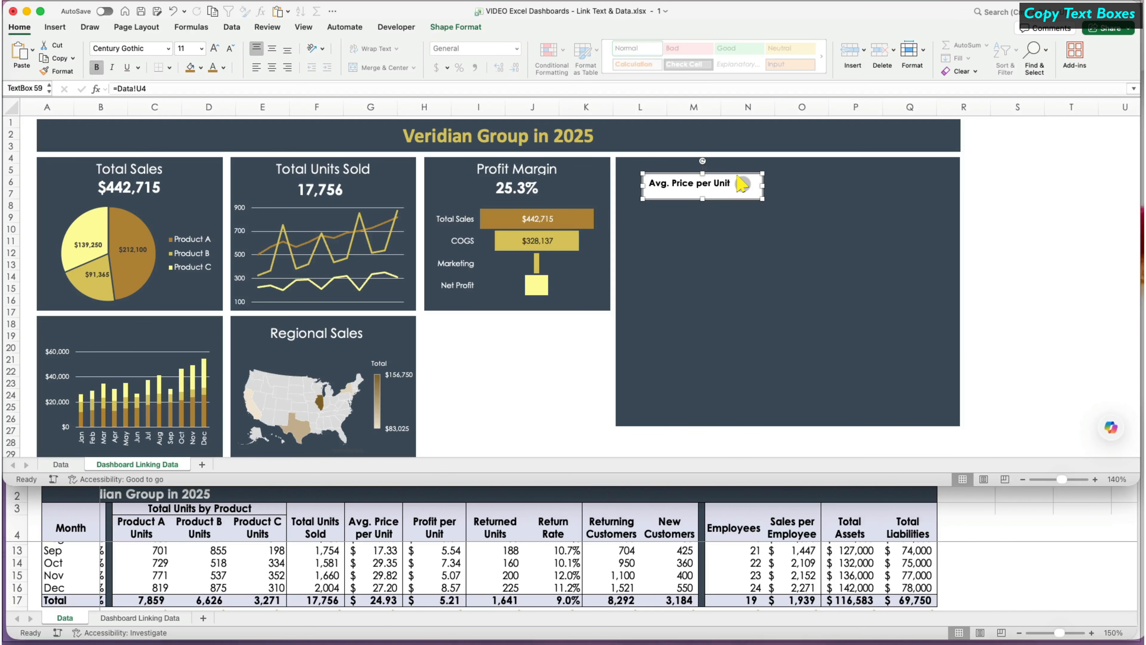
pyautogui.moveTo(742, 183); pyautogui.dragTo(742, 222)
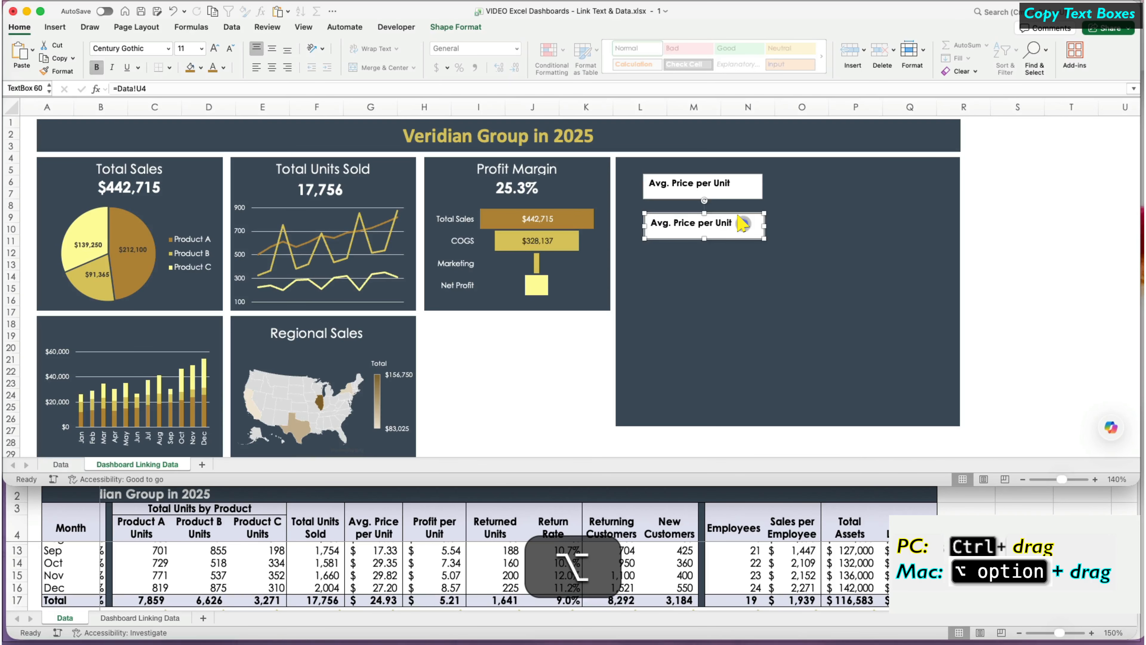
pyautogui.tripleClick(223, 88)
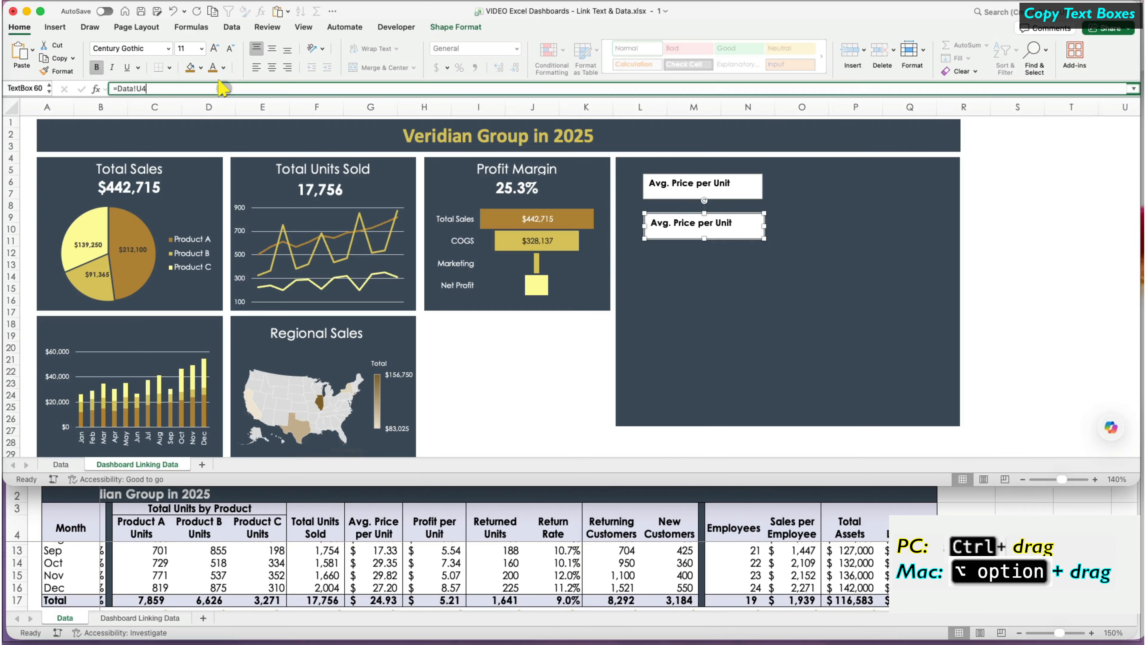
pyautogui.write('=')
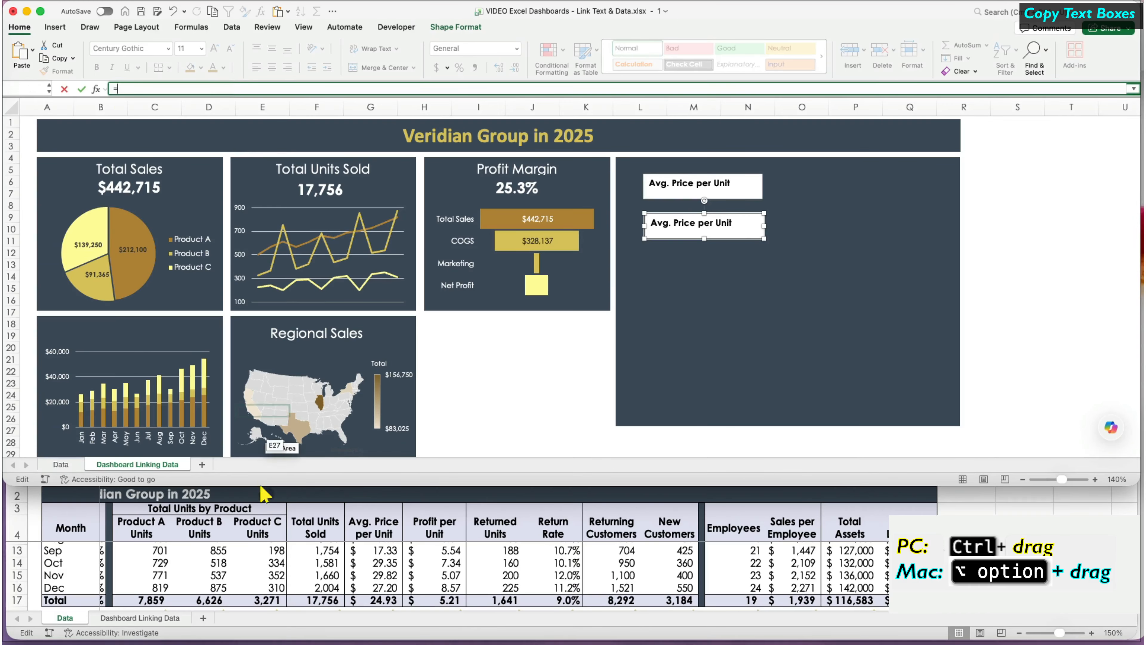
pyautogui.click(383, 600)
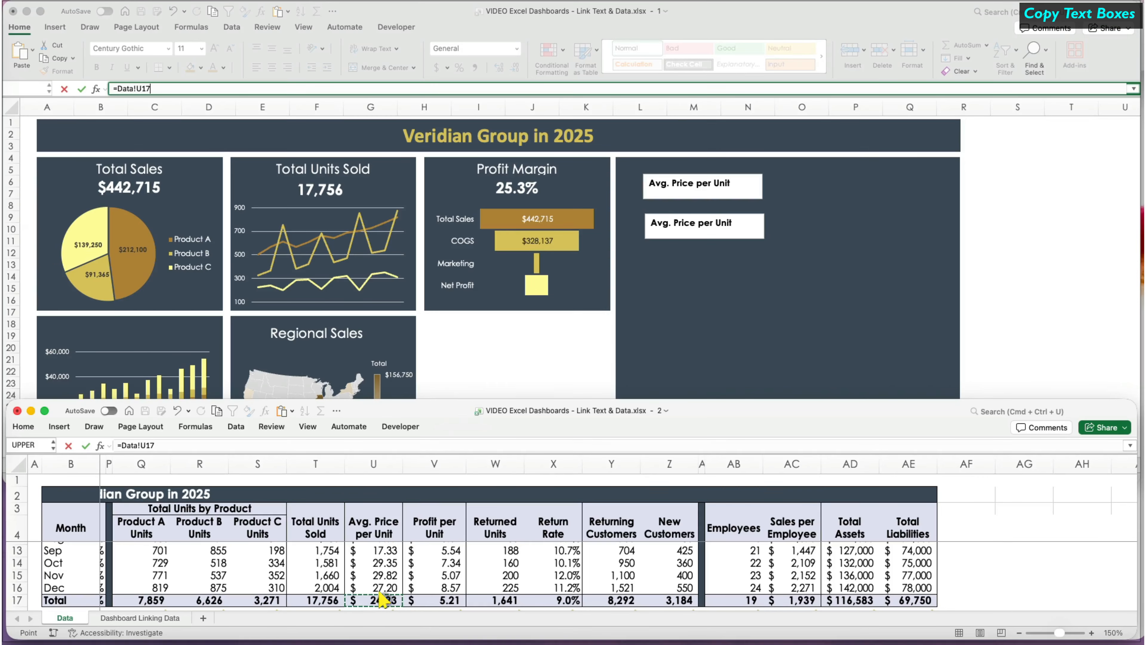
pyautogui.press('Return')
pyautogui.click(729, 256)
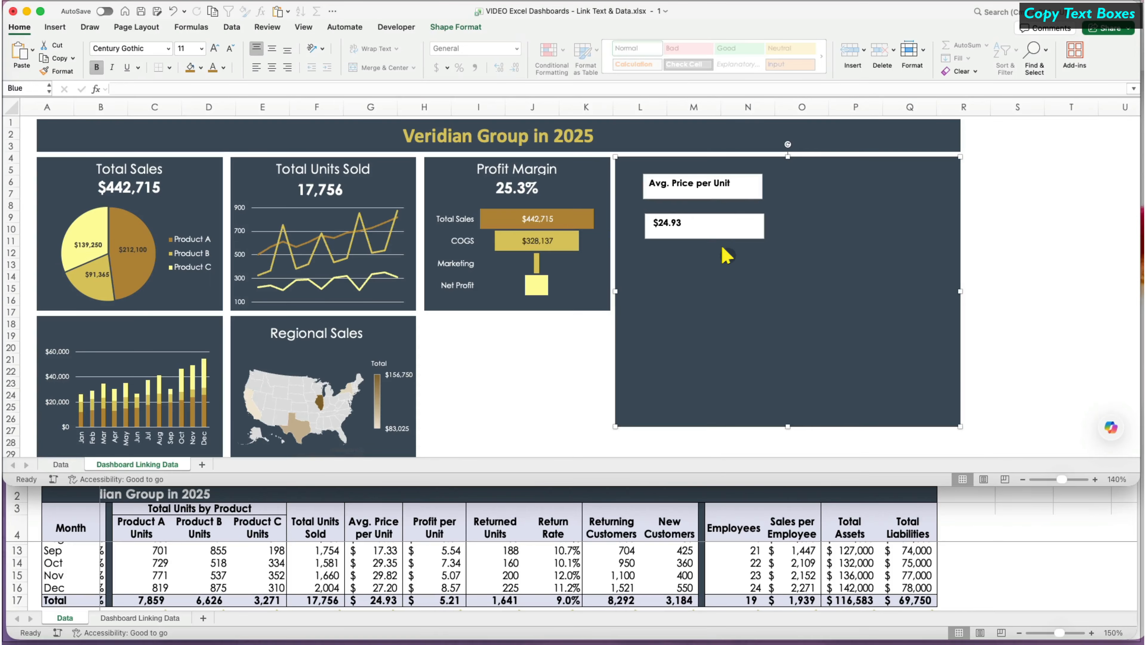
# Copy the Regional Sales title's formatting to the Avg. Price per Unit heading, and white, bold, centred 18-point KPI formatting to its value
pyautogui.click(677, 182)
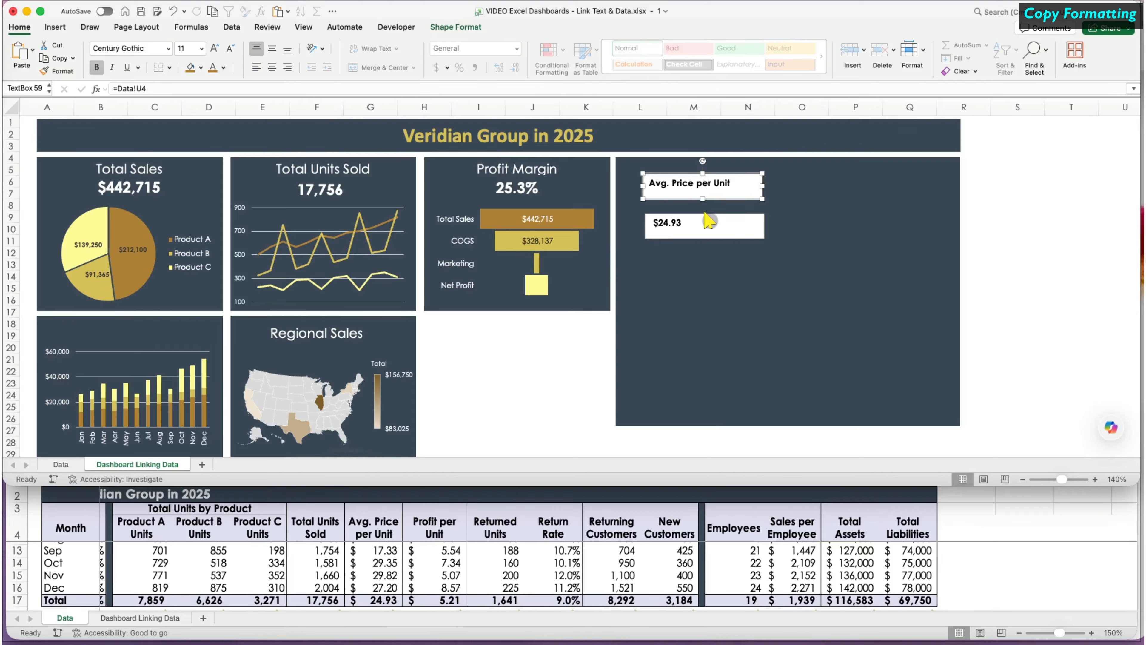
pyautogui.click(571, 322)
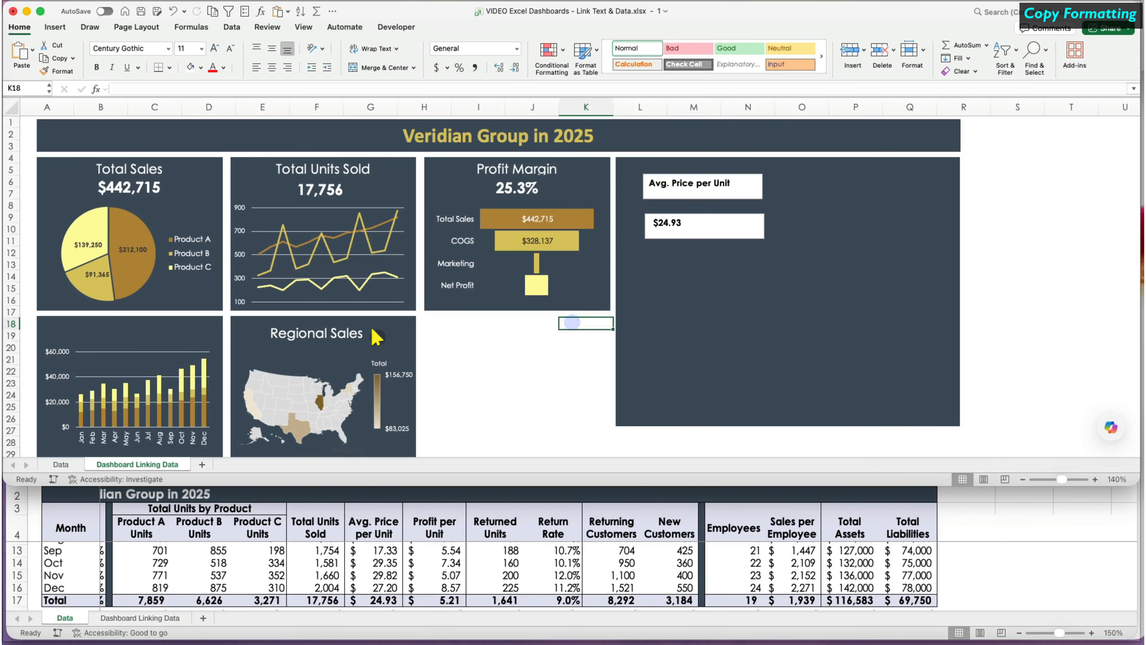
pyautogui.click(347, 334)
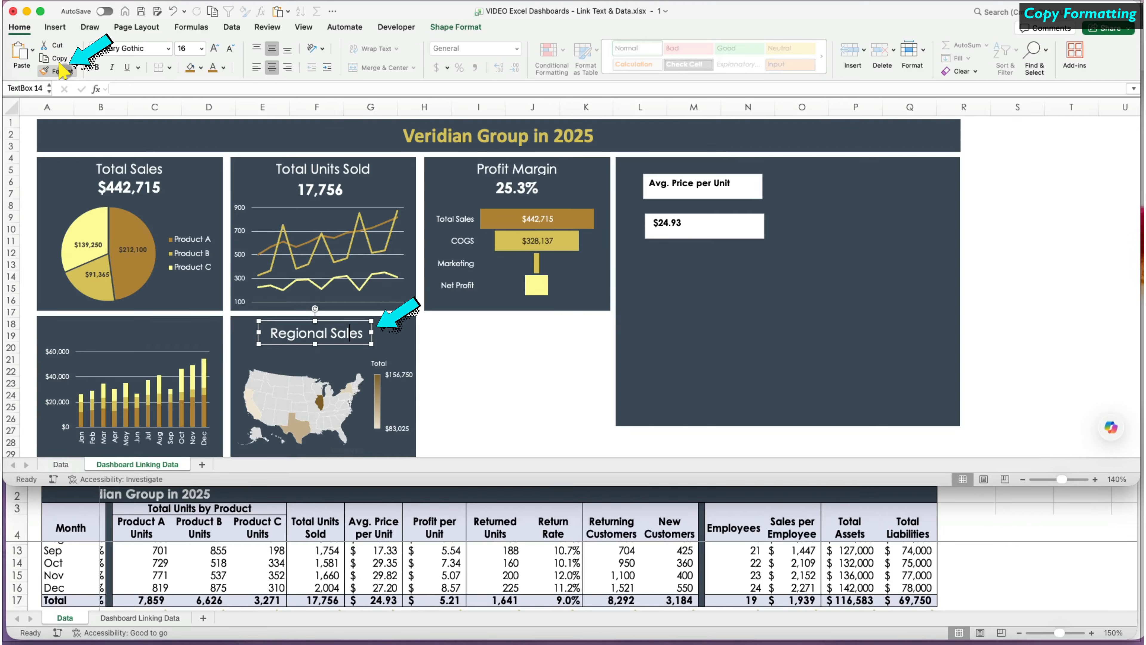
pyautogui.click(62, 71)
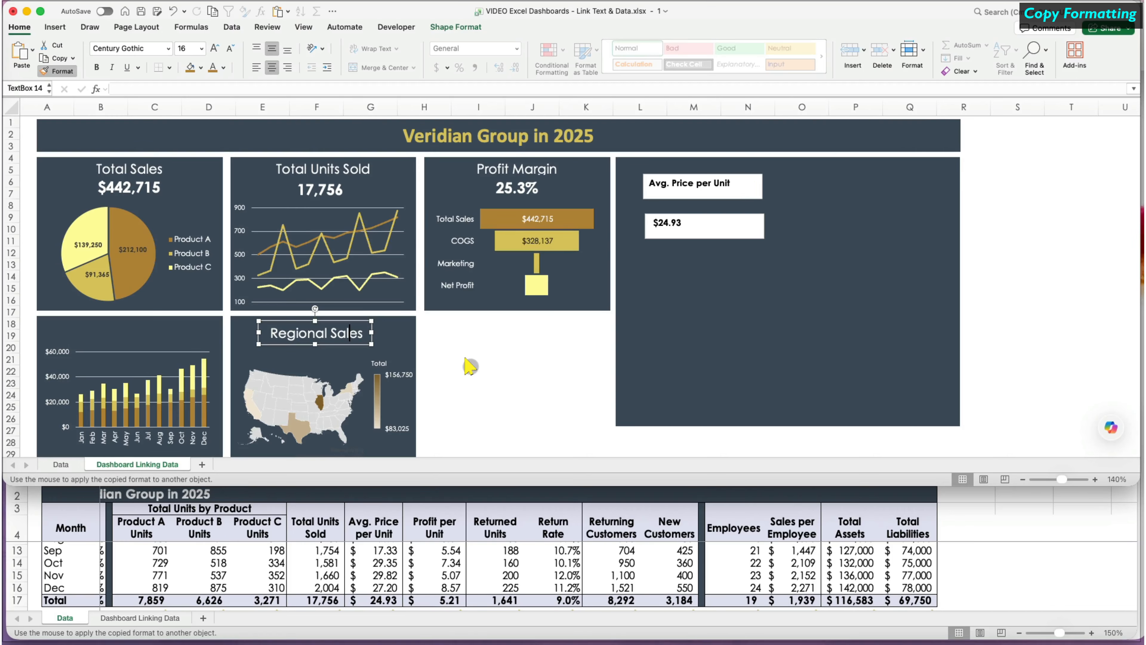
pyautogui.click(334, 343)
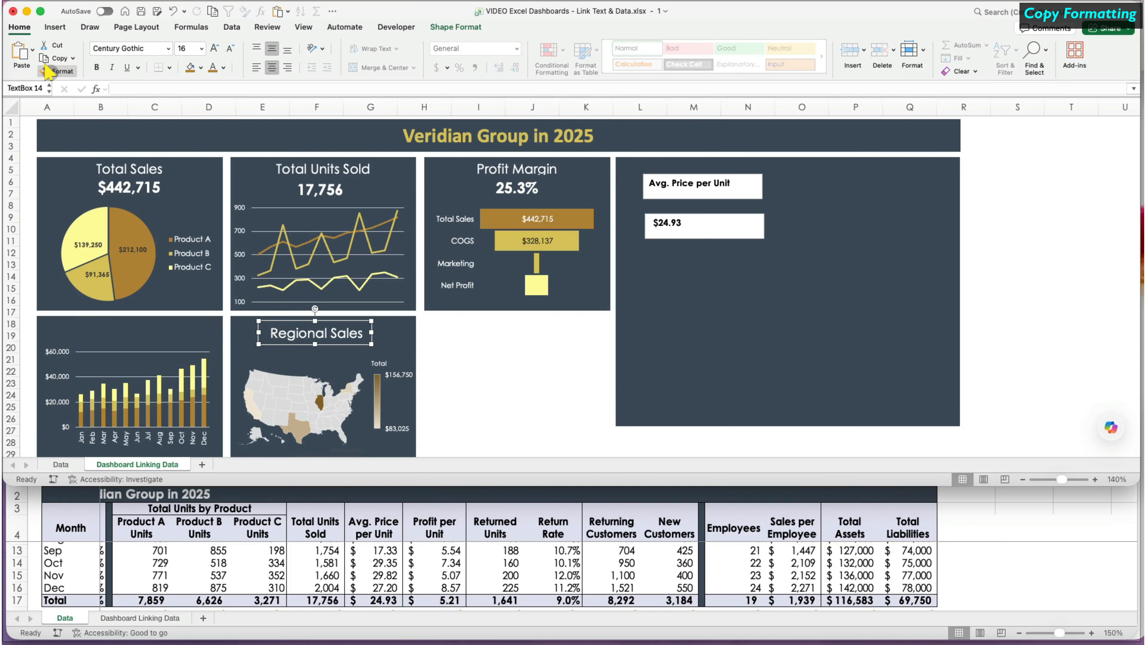
pyautogui.click(57, 70)
pyautogui.click(679, 186)
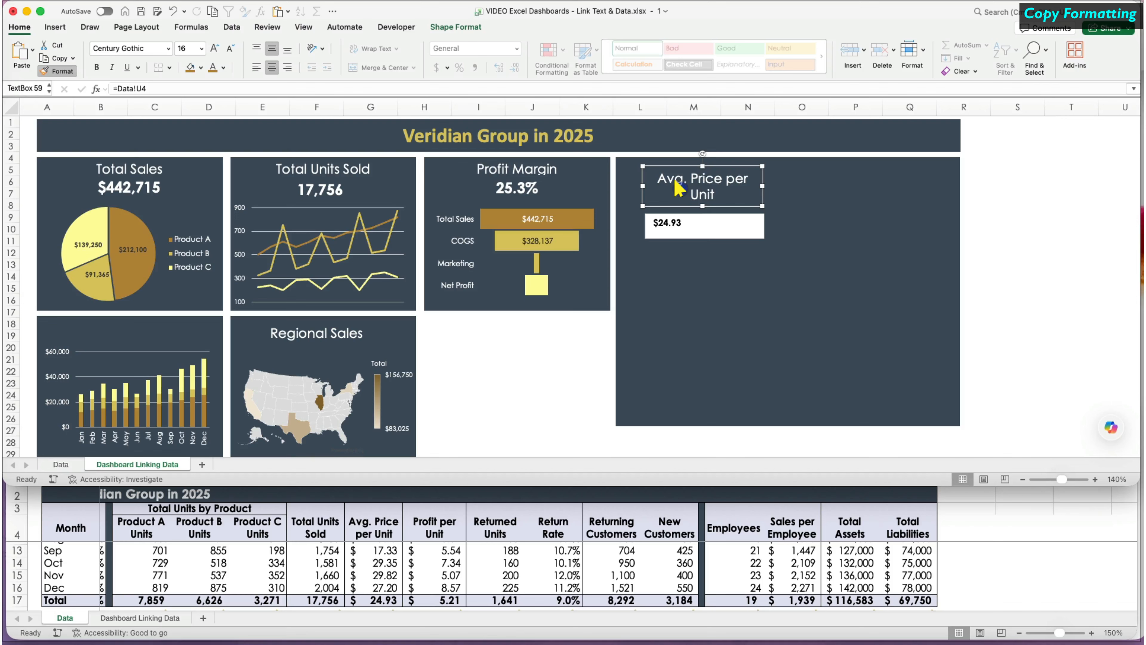
pyautogui.click(57, 70)
pyautogui.click(704, 225)
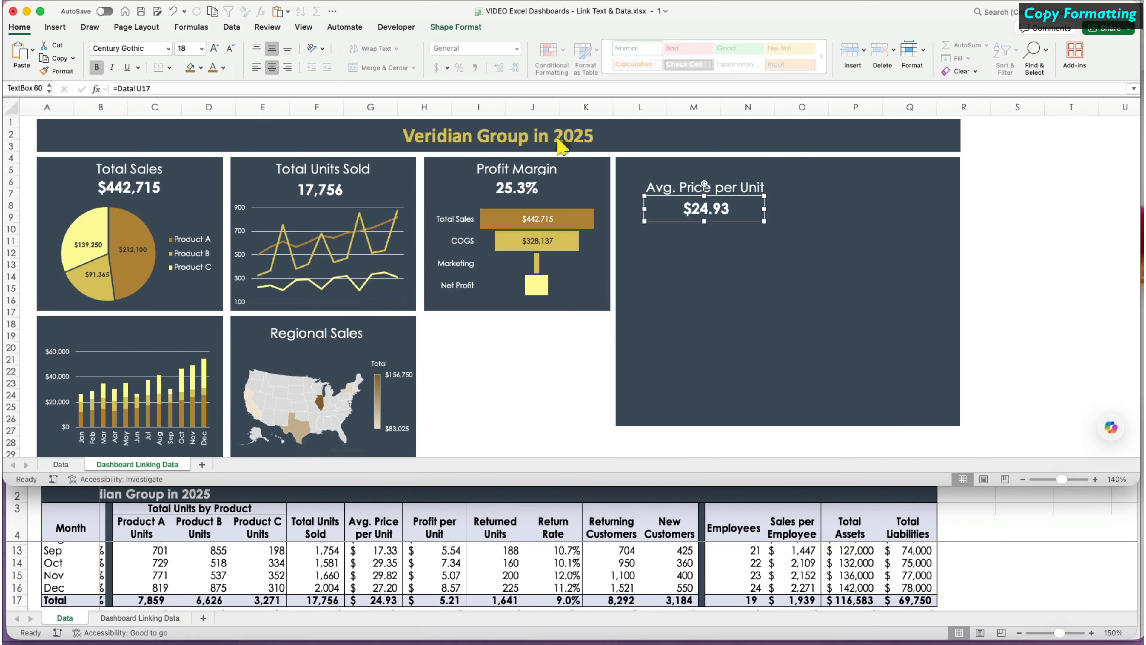
# Try a bronze fill on the average price value's text box, and remove the fill again
pyautogui.click(201, 67)
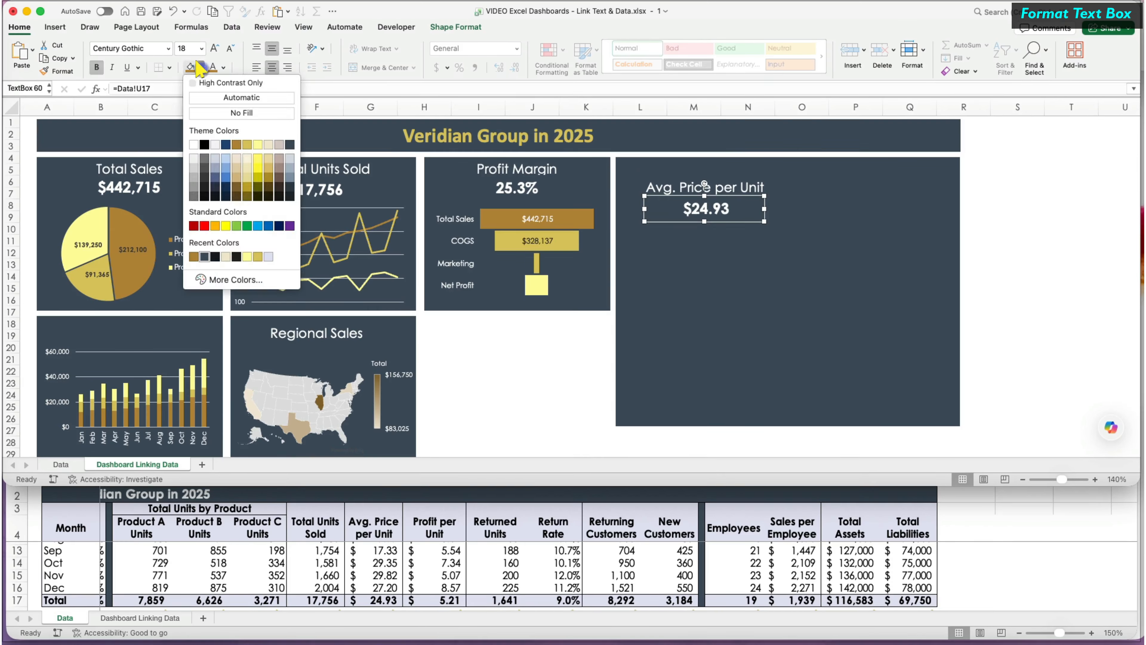
pyautogui.click(192, 256)
pyautogui.click(201, 67)
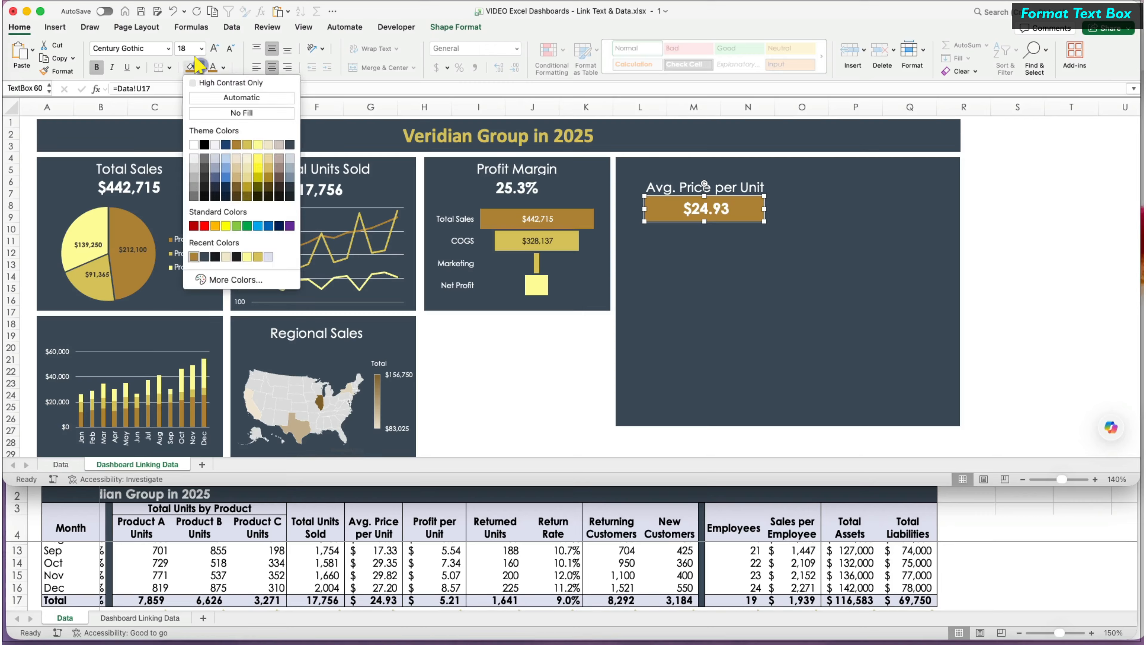
pyautogui.click(212, 110)
# Set the average price value's font colour to the recent bronze colour
pyautogui.click(223, 68)
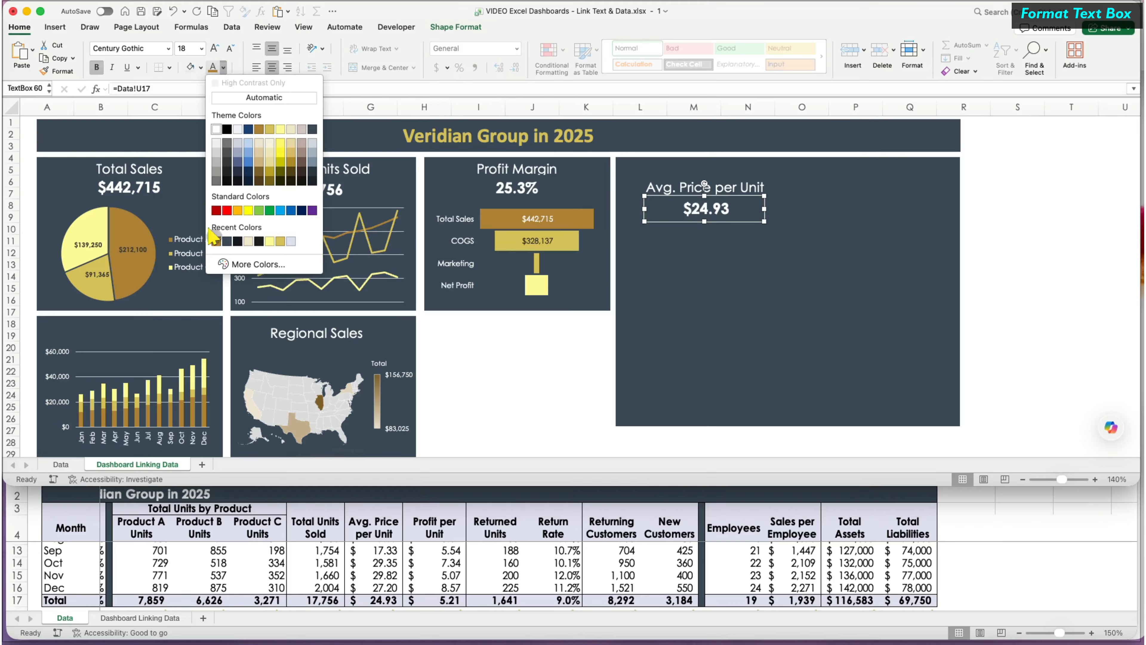
pyautogui.click(215, 236)
pyautogui.click(691, 287)
# Centre-align the Avg. Price per Unit heading and its value horizontally with each other, and group the two text boxes
pyautogui.click(708, 193)
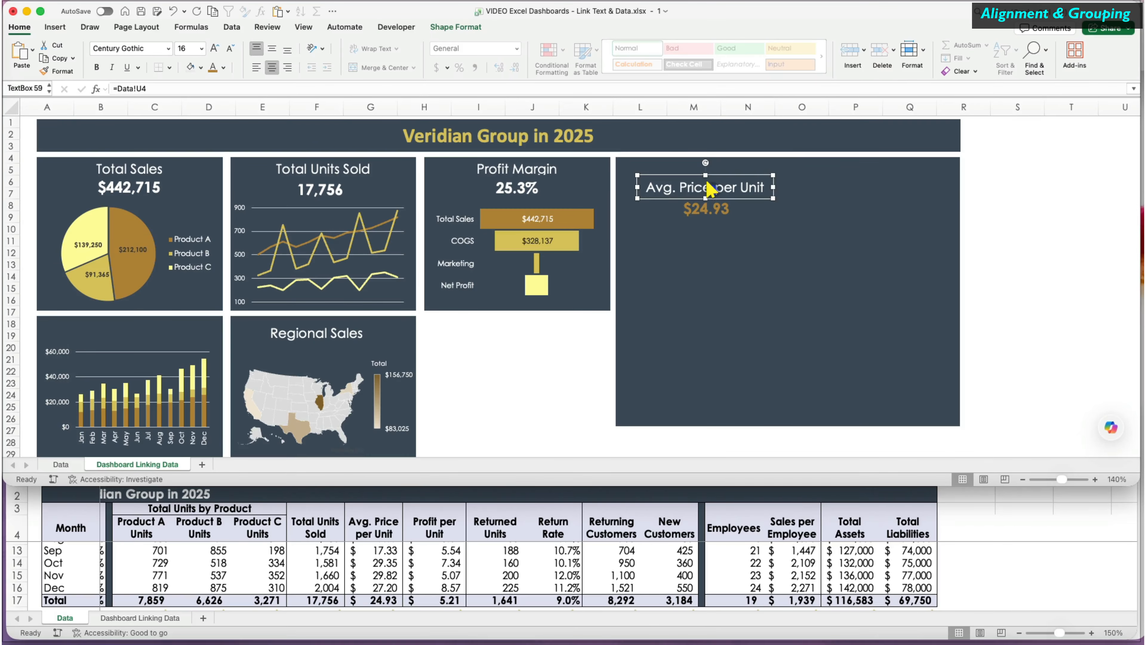
pyautogui.keyDown('shift'); pyautogui.click(709, 204); pyautogui.keyUp('shift')
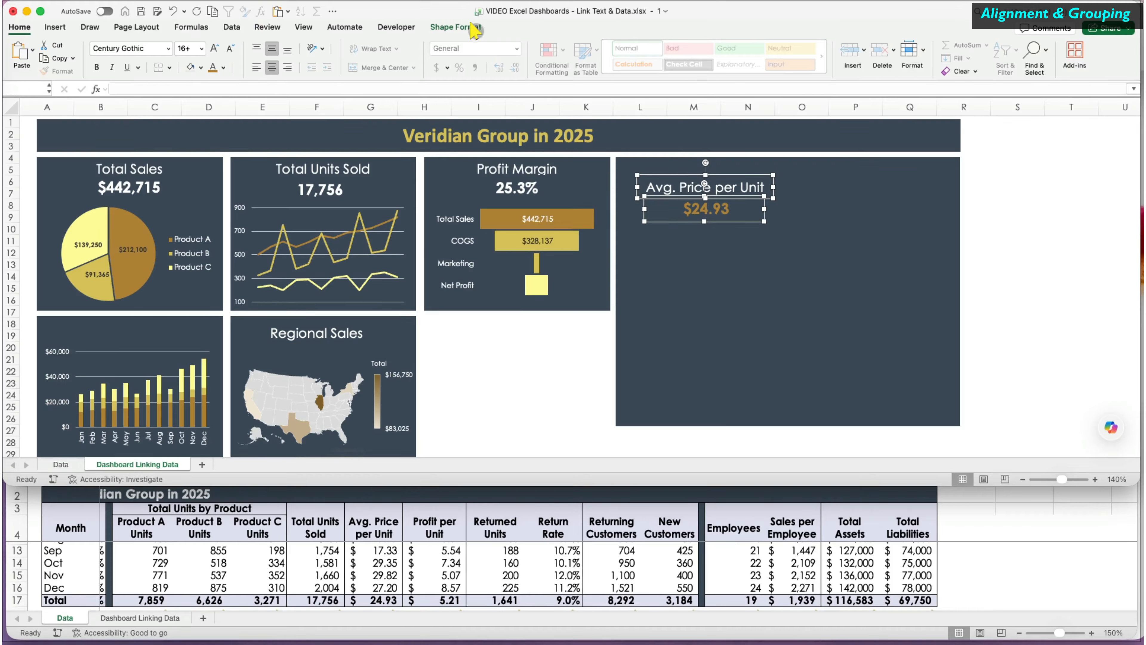
pyautogui.click(456, 27)
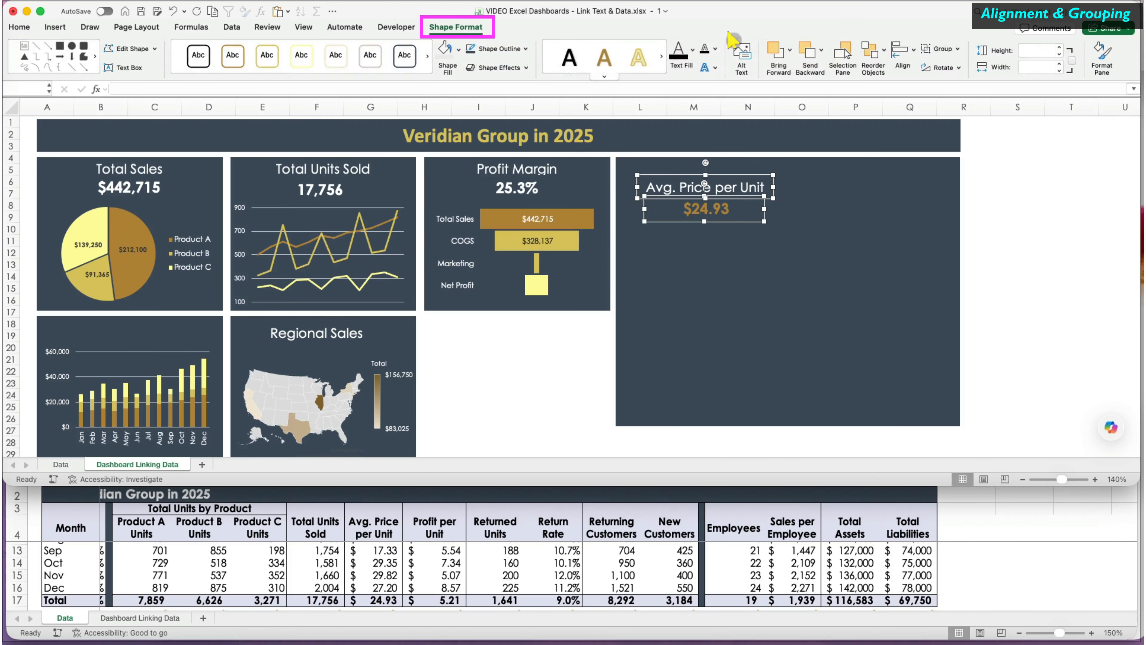
pyautogui.click(909, 51)
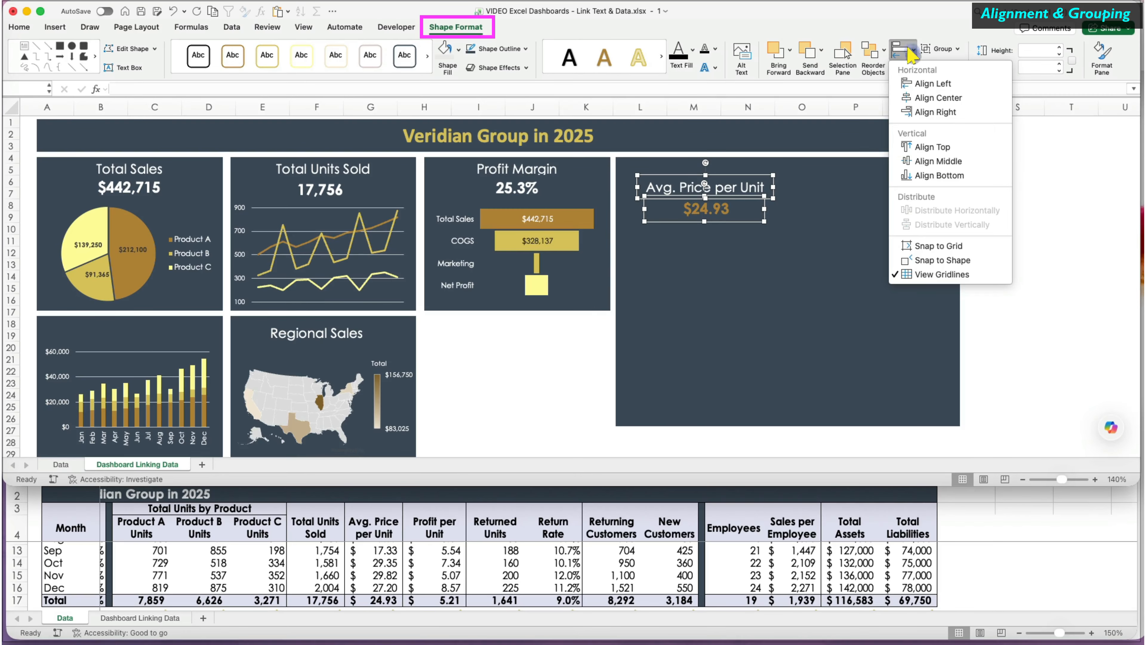
pyautogui.click(917, 98)
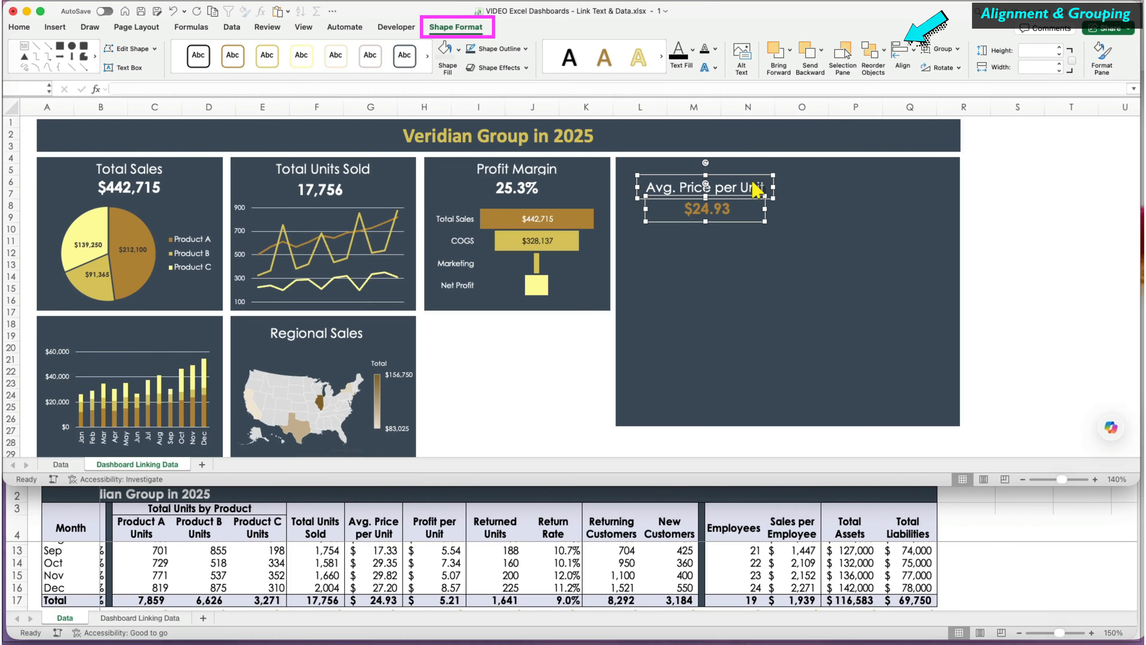
pyautogui.click(943, 47)
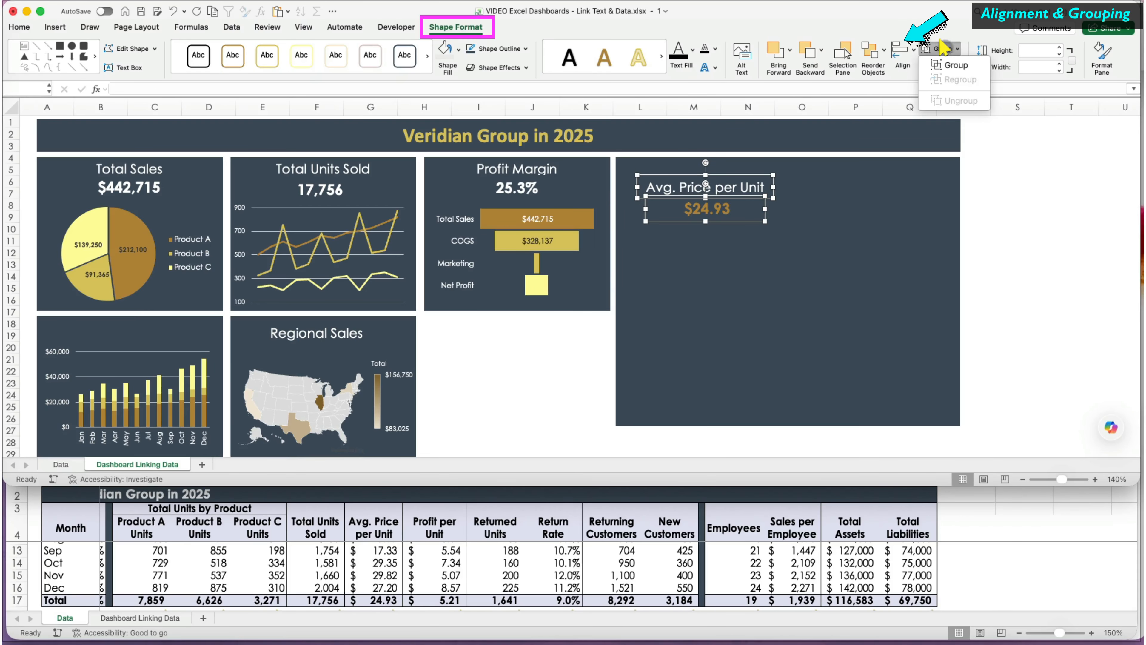
pyautogui.click(955, 65)
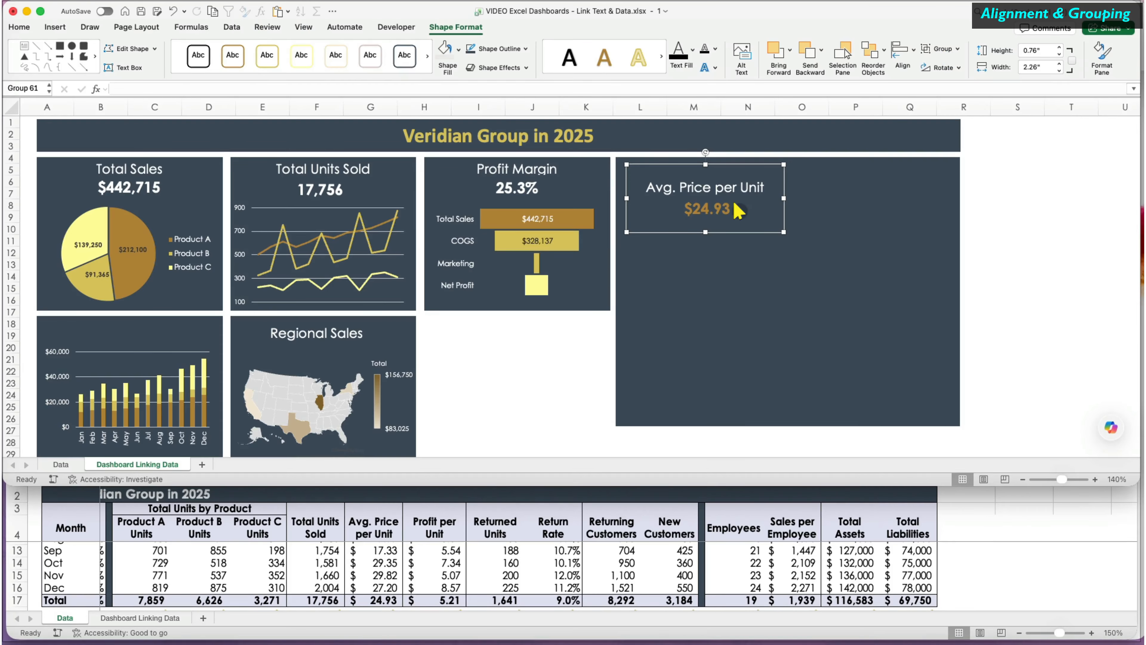
# Duplicate the Avg. Price per Unit group beside the original within the large panel, and ungroup the copy
pyautogui.keyDown('alt'); pyautogui.moveTo(740, 210); pyautogui.dragTo(897, 209); pyautogui.keyUp('alt')
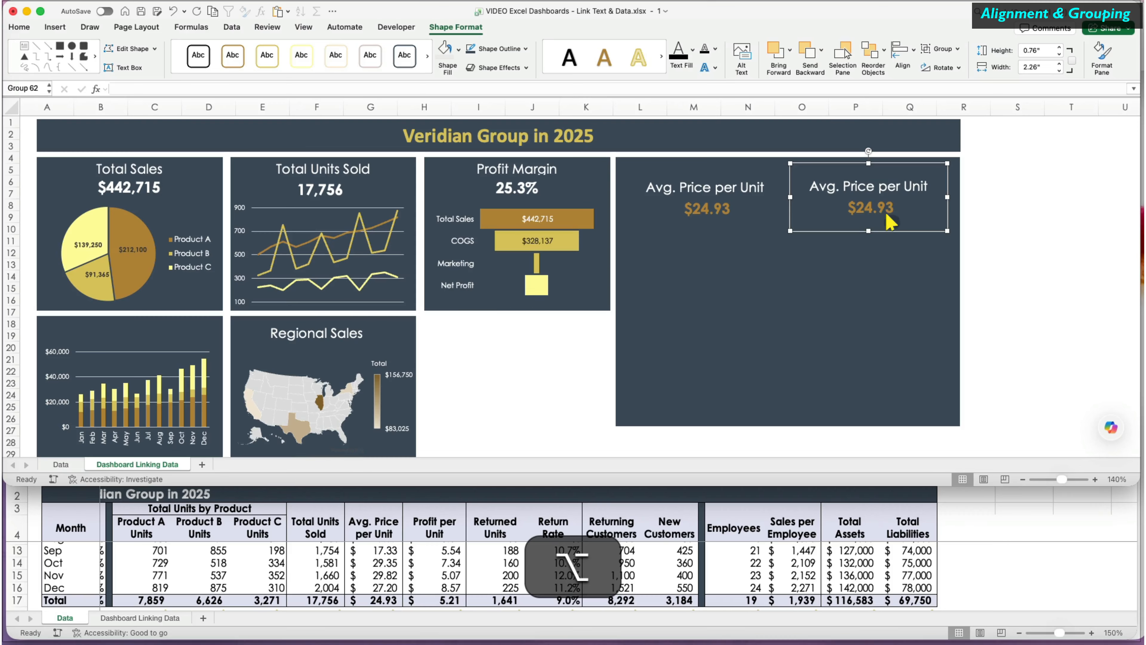
pyautogui.rightClick(880, 187)
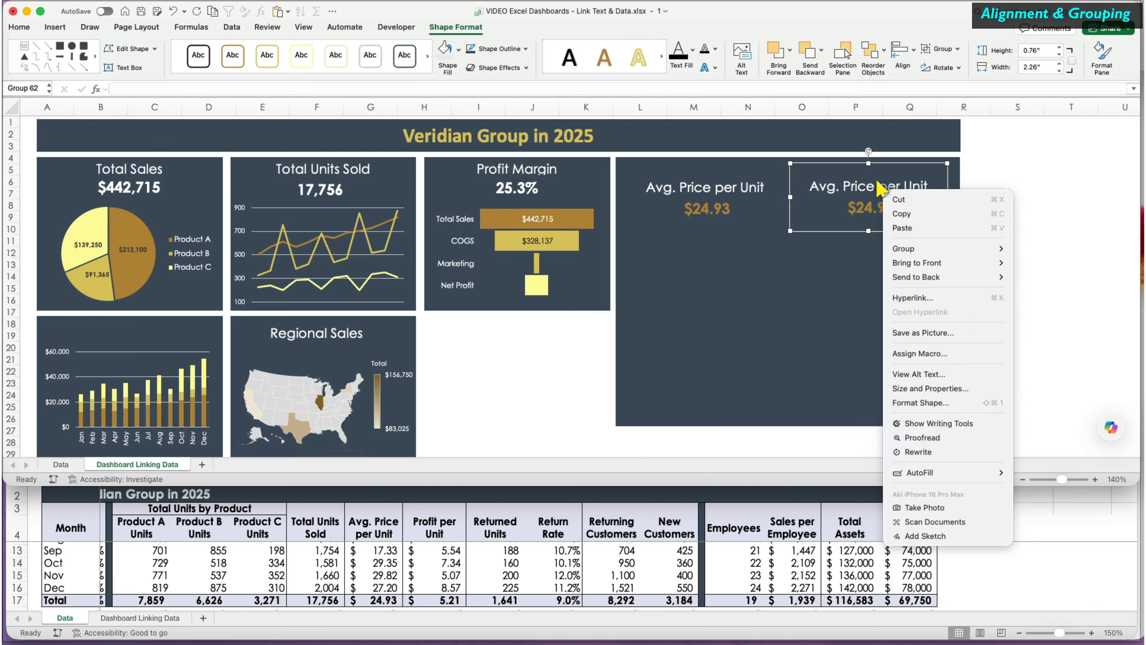
pyautogui.moveTo(993, 248)
pyautogui.click(1029, 282)
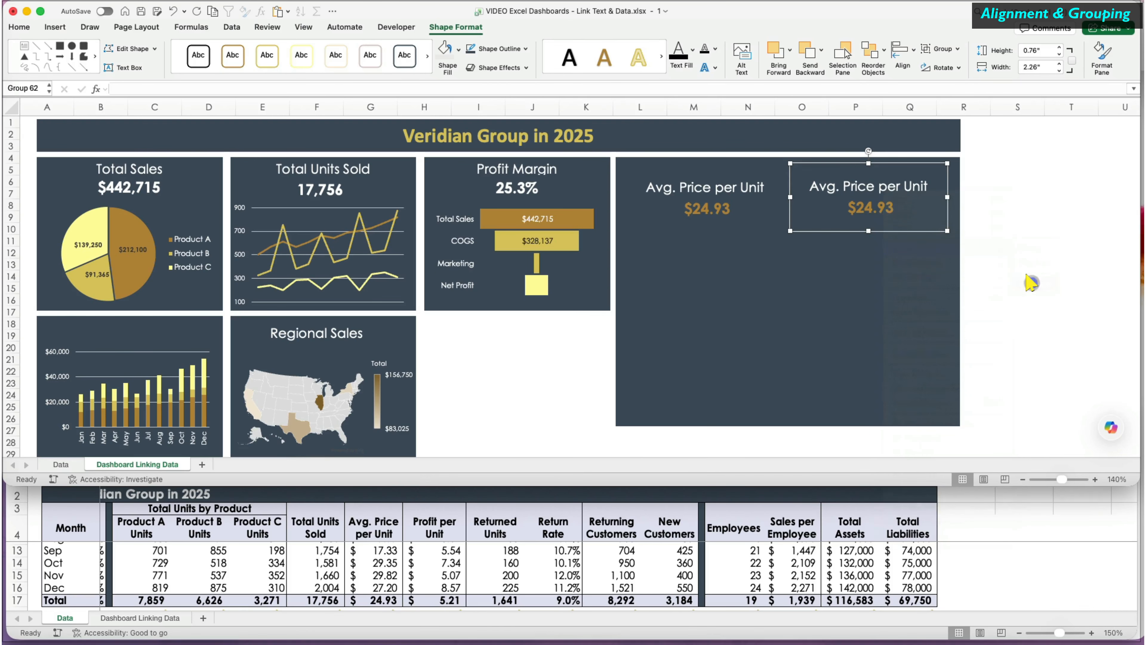
pyautogui.click(993, 230)
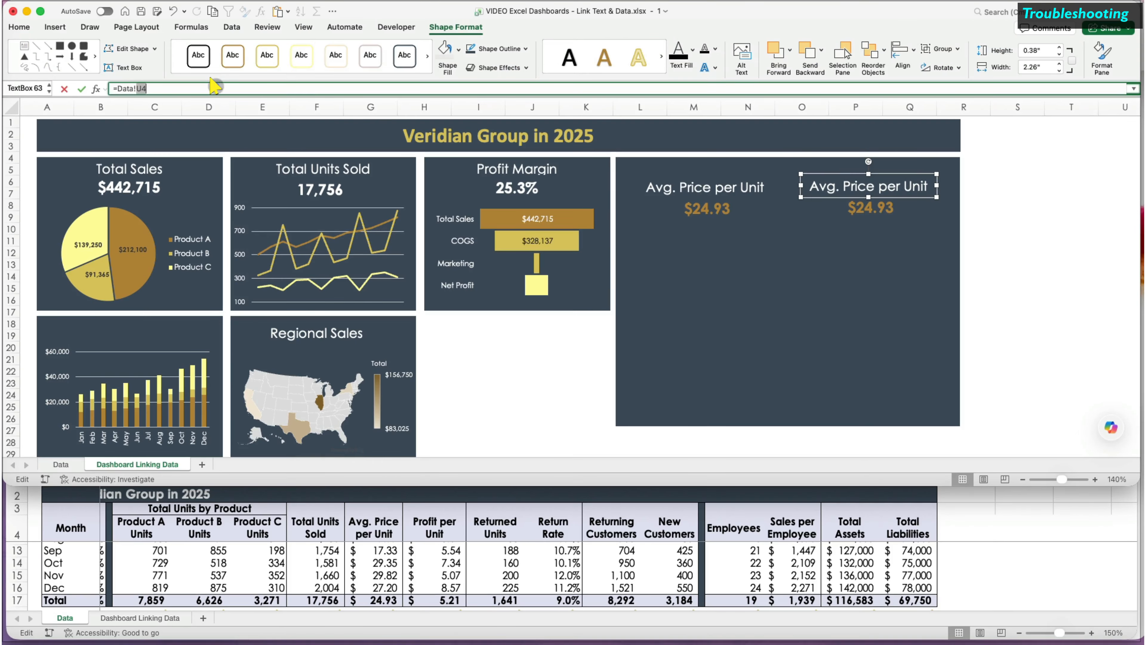
# Link the copied heading's text box to the Profit per Unit title in Data!V4
pyautogui.click(212, 86)
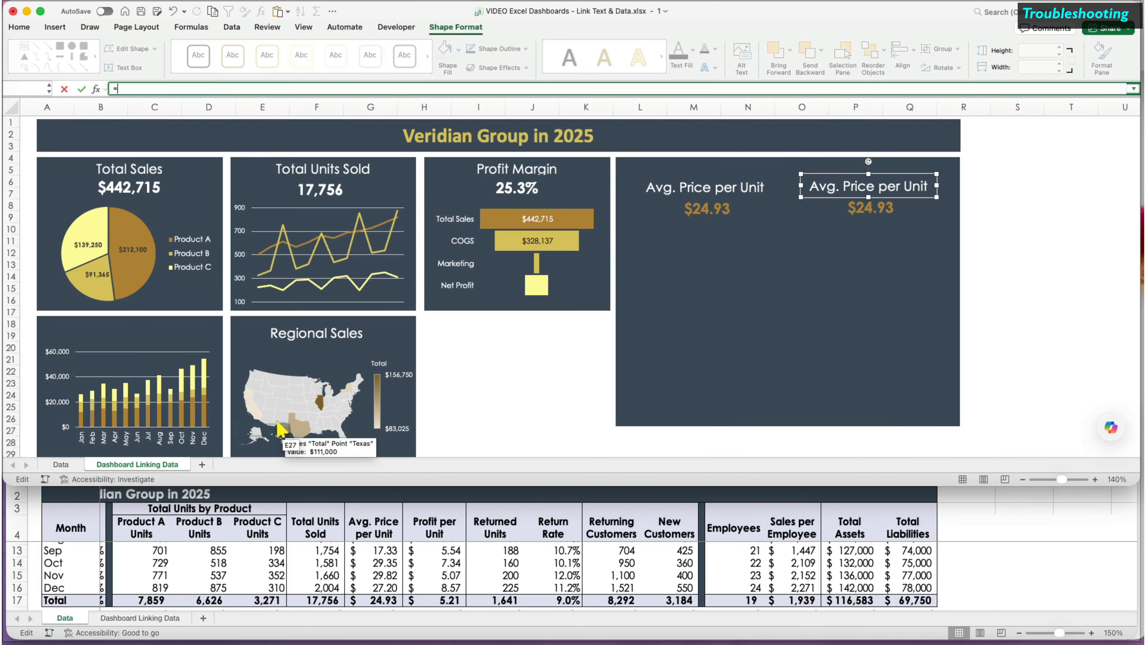
pyautogui.click(429, 533)
pyautogui.press('Return')
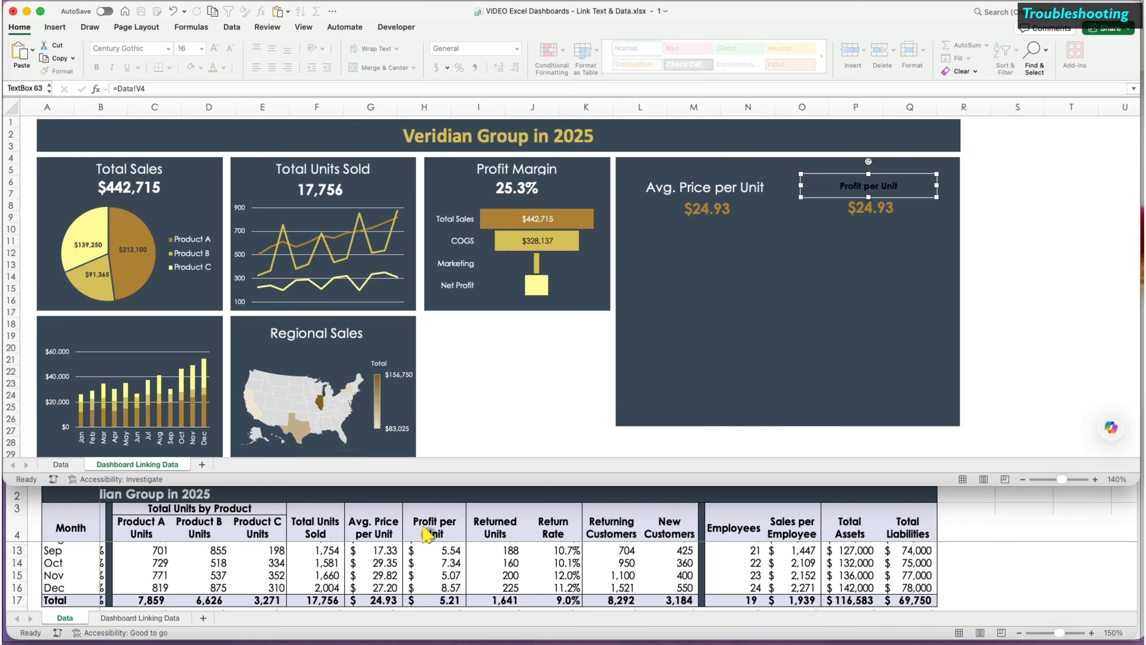
pyautogui.click(647, 182)
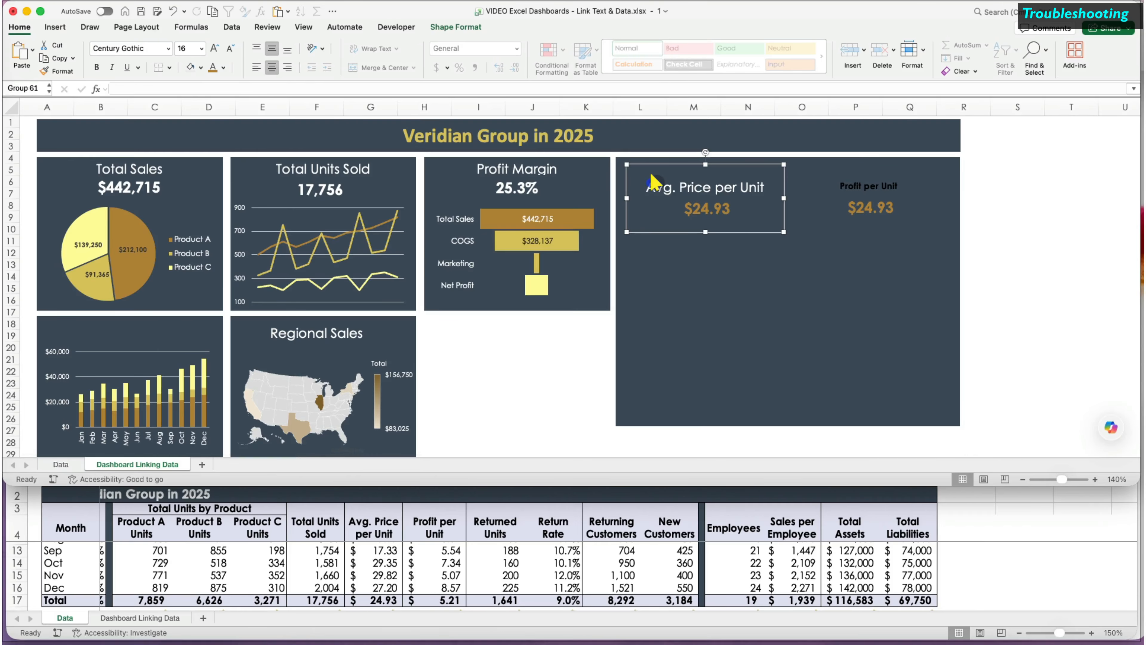
pyautogui.click(662, 186)
pyautogui.click(658, 164)
pyautogui.click(658, 177)
pyautogui.click(657, 177)
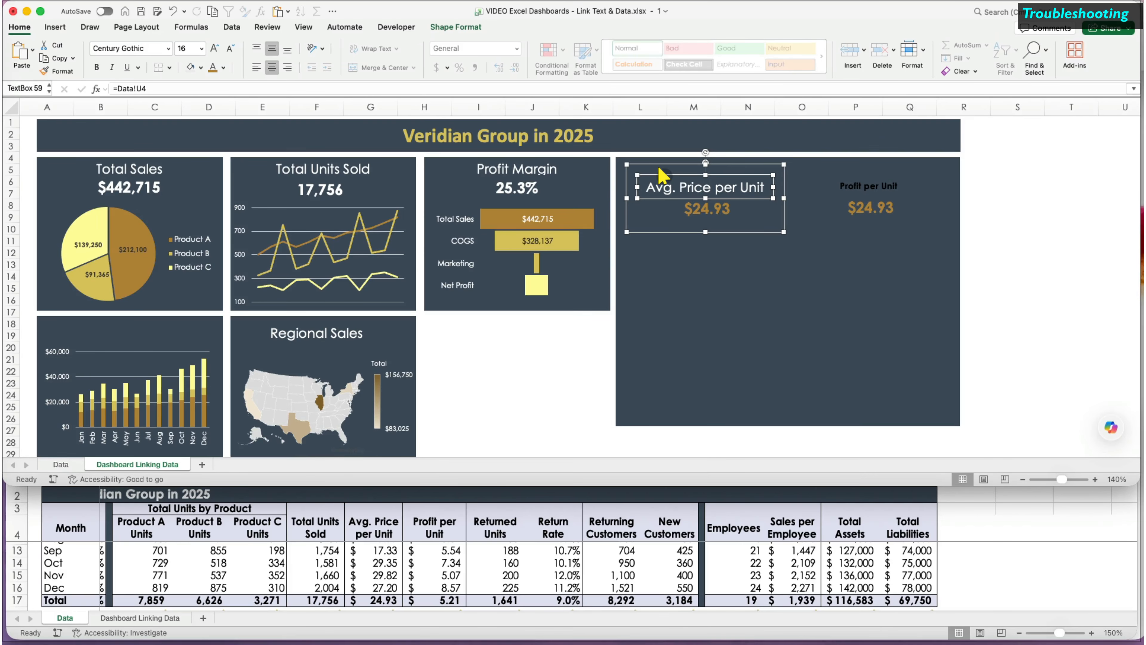
pyautogui.click(485, 358)
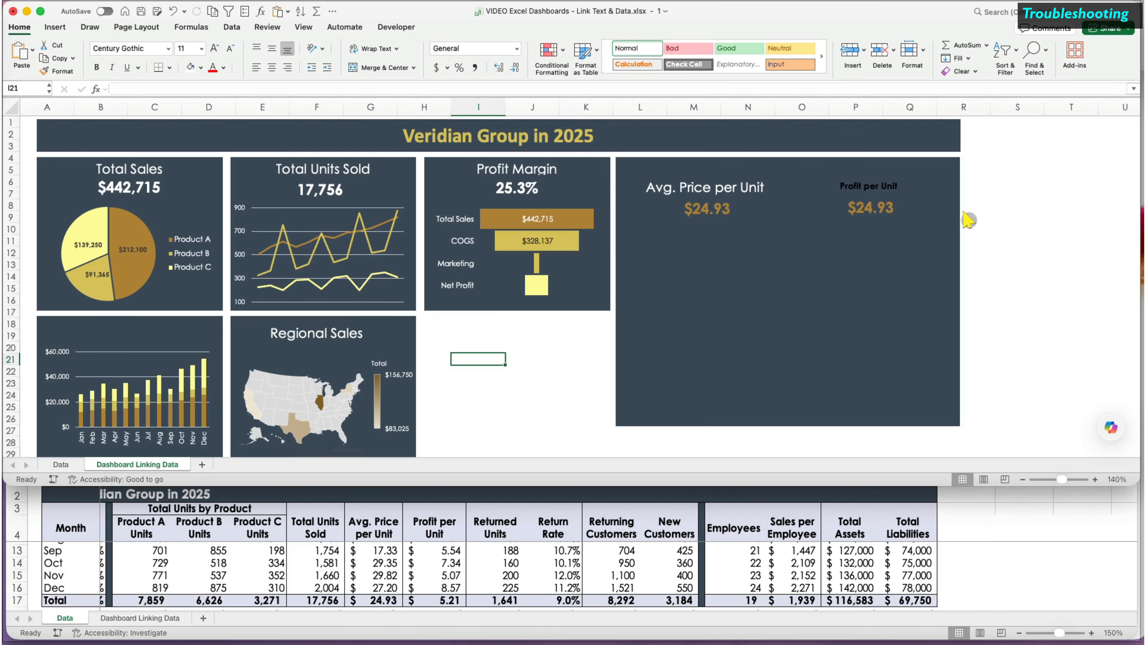
# Copy the Regional Sales title's formatting to the Profit per Unit heading
pyautogui.click(325, 336)
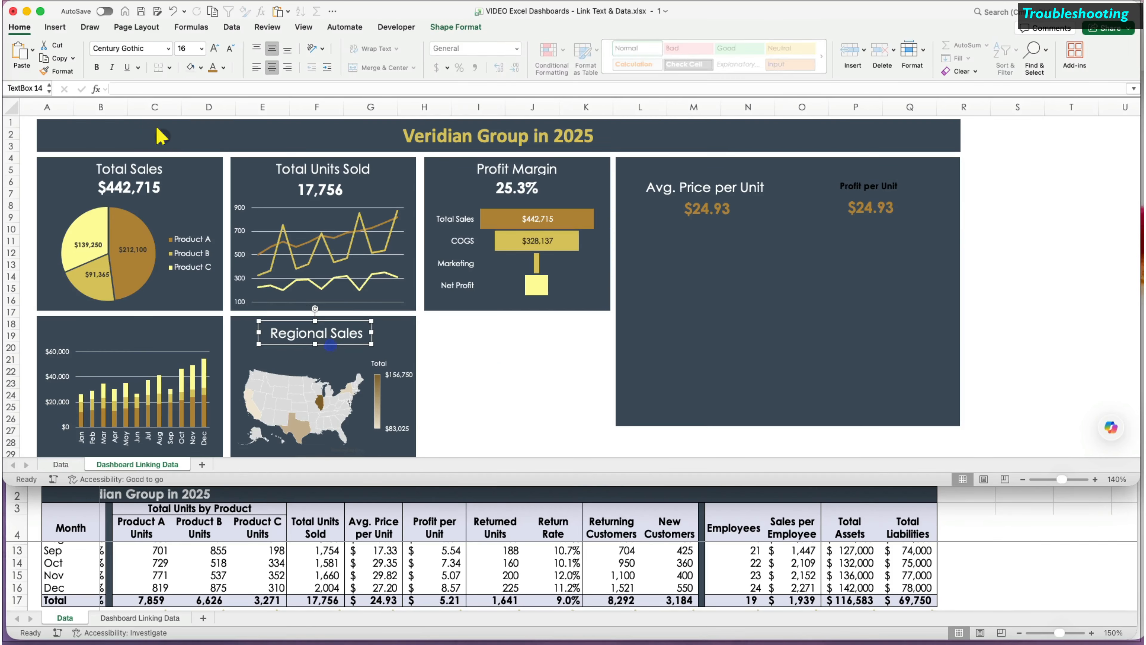
pyautogui.click(57, 71)
pyautogui.click(882, 186)
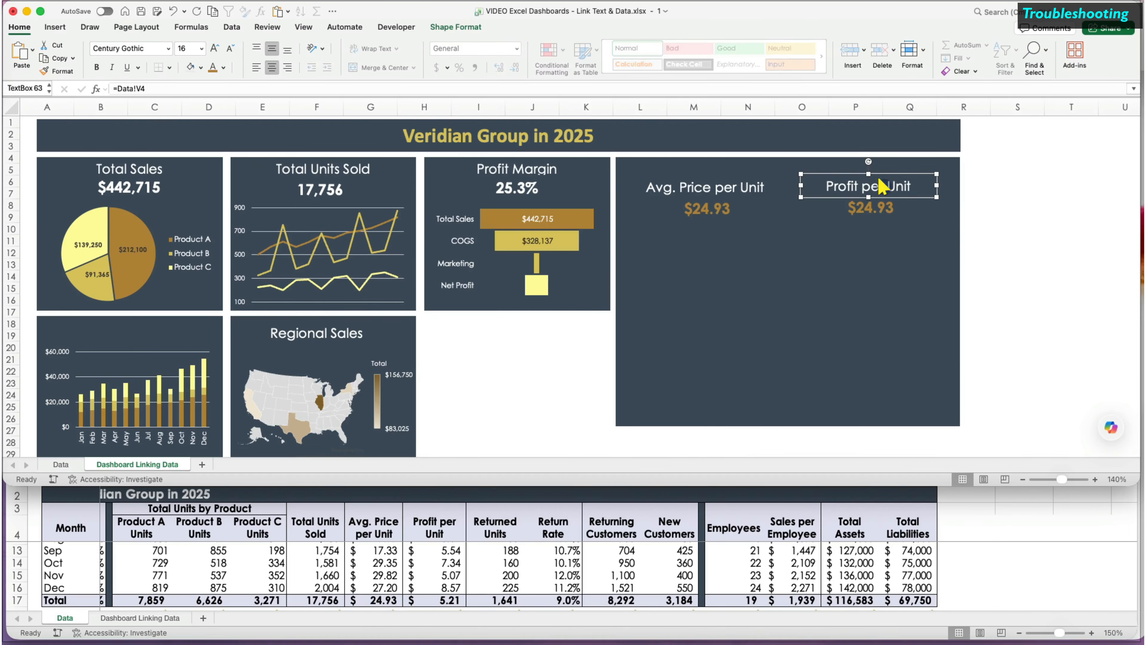
# Remove the Data!U17 link from the value text box under Profit per Unit, and delete its leftover static text
pyautogui.click(878, 211)
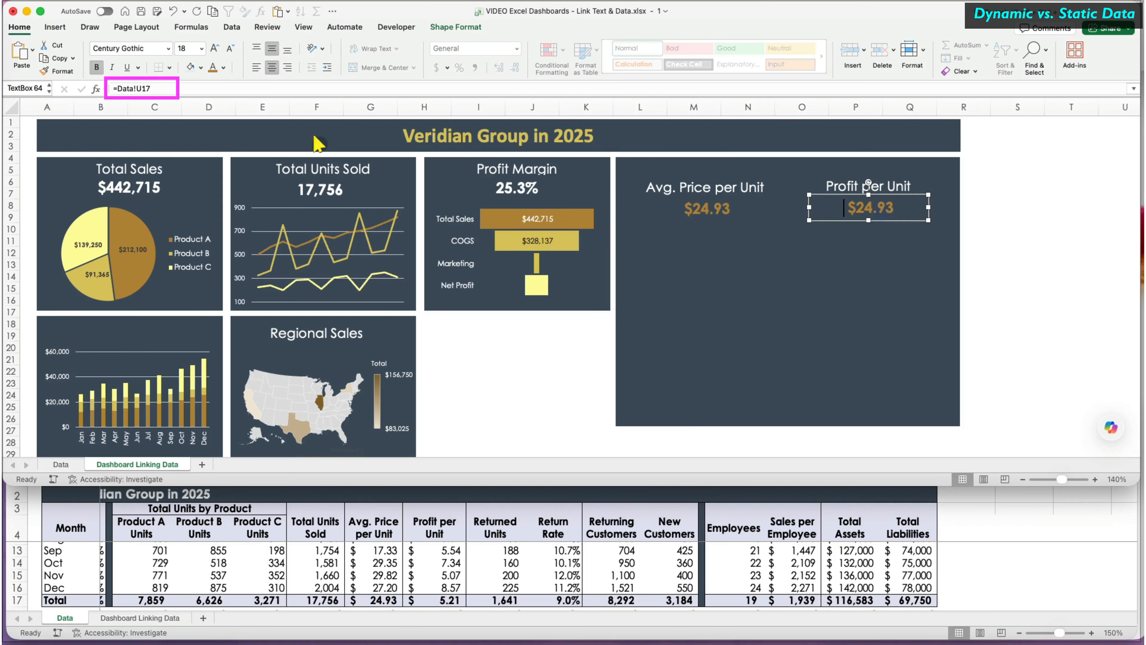
pyautogui.doubleClick(263, 89)
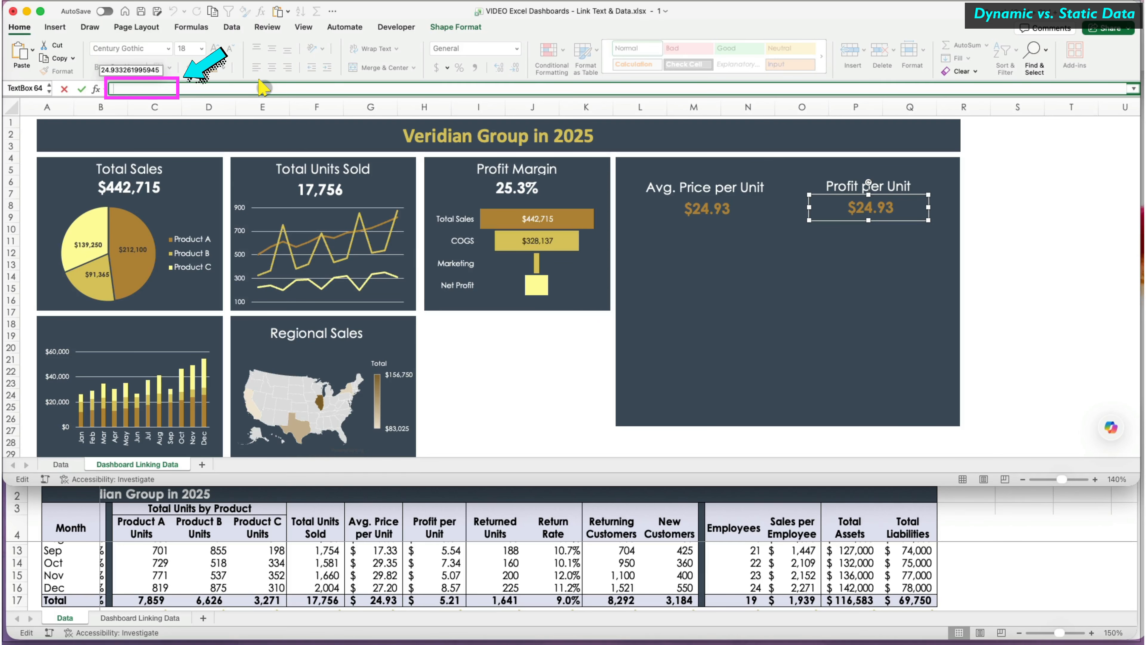
pyautogui.press('Escape')
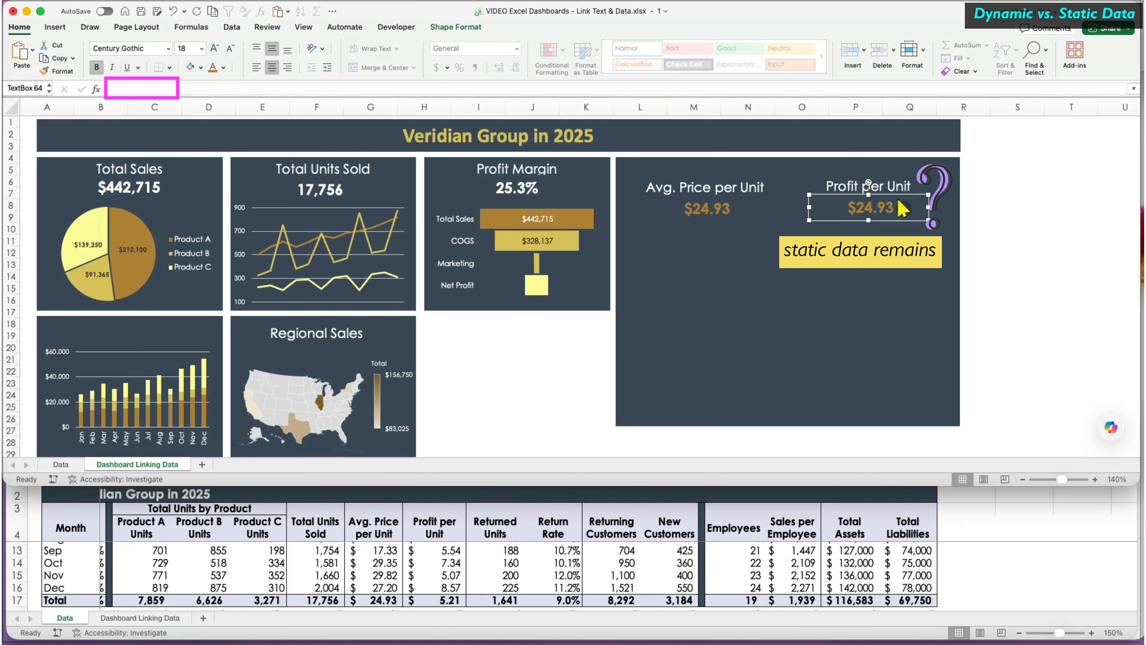
pyautogui.moveTo(903, 209); pyautogui.dragTo(839, 208)
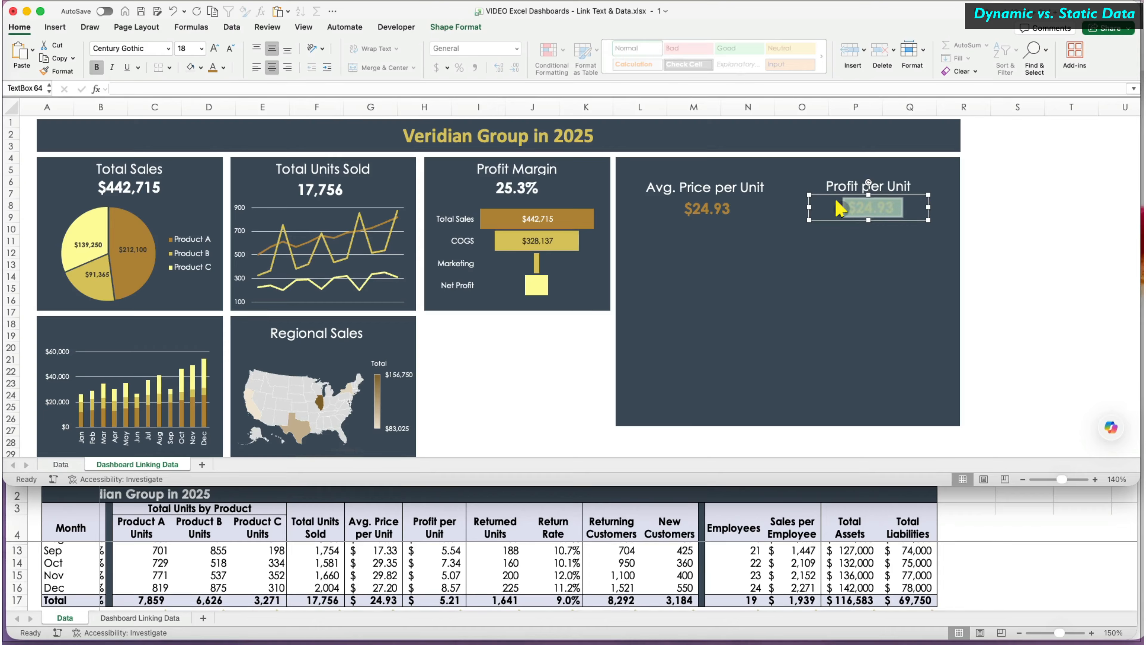
pyautogui.press('BackSpace')
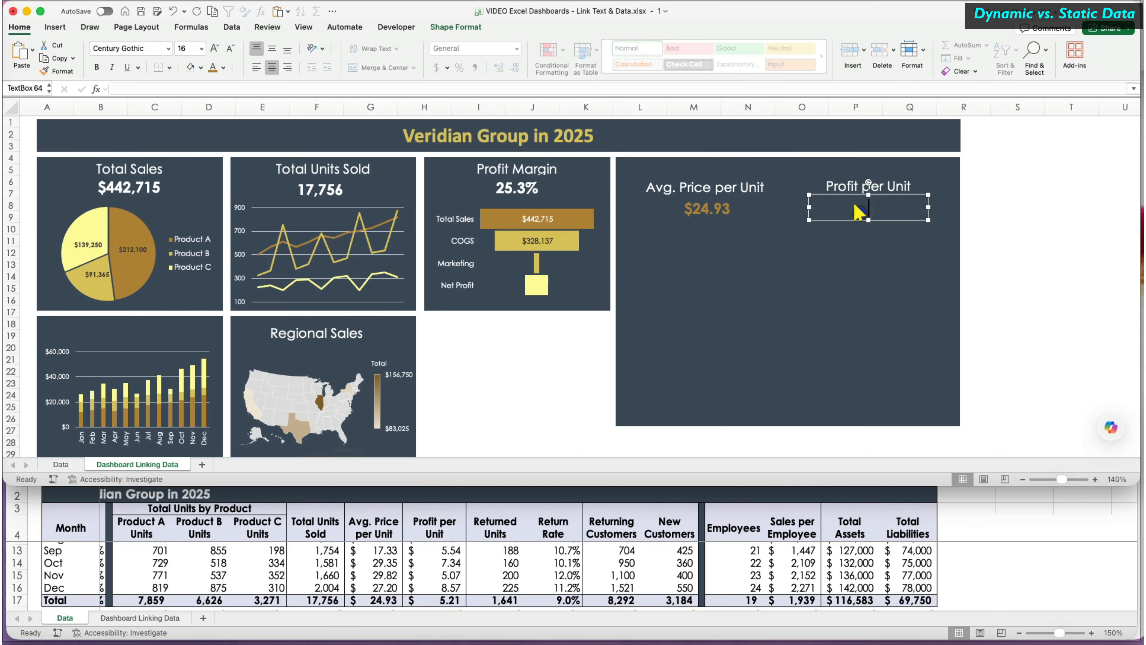
# Link the empty text box under Profit per Unit to the total in Data!V17
pyautogui.click(210, 88)
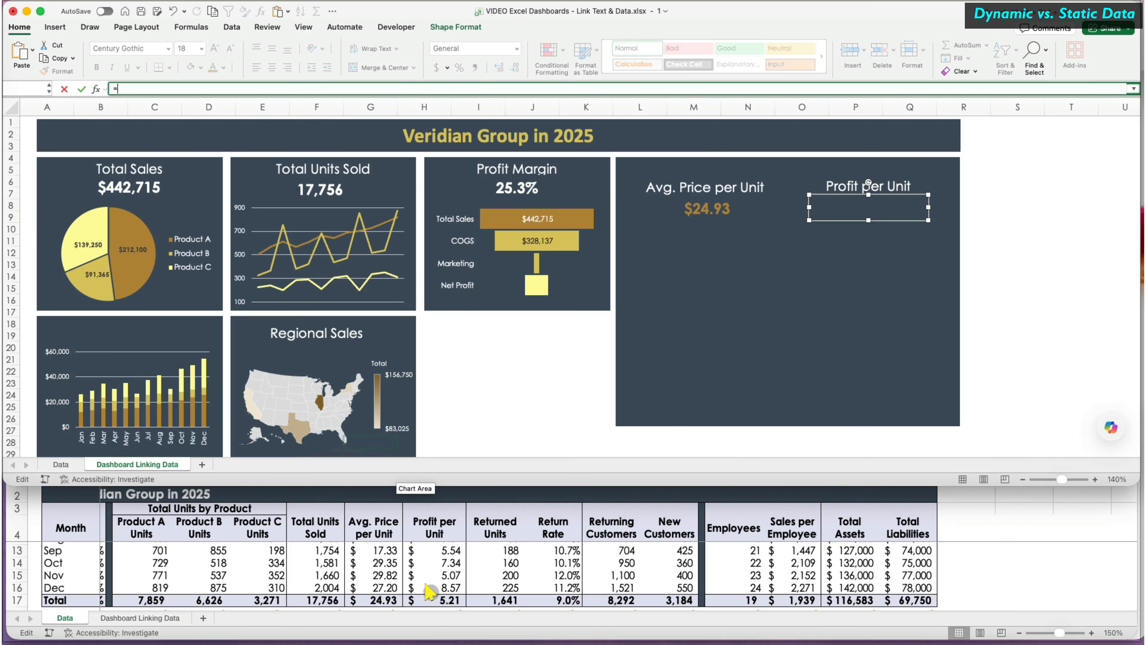
pyautogui.click(430, 601)
pyautogui.click(428, 600)
pyautogui.press('Return')
# Copy the Total Sales value's formatting to the Profit per Unit value, and set its font colour to gold
pyautogui.click(128, 188)
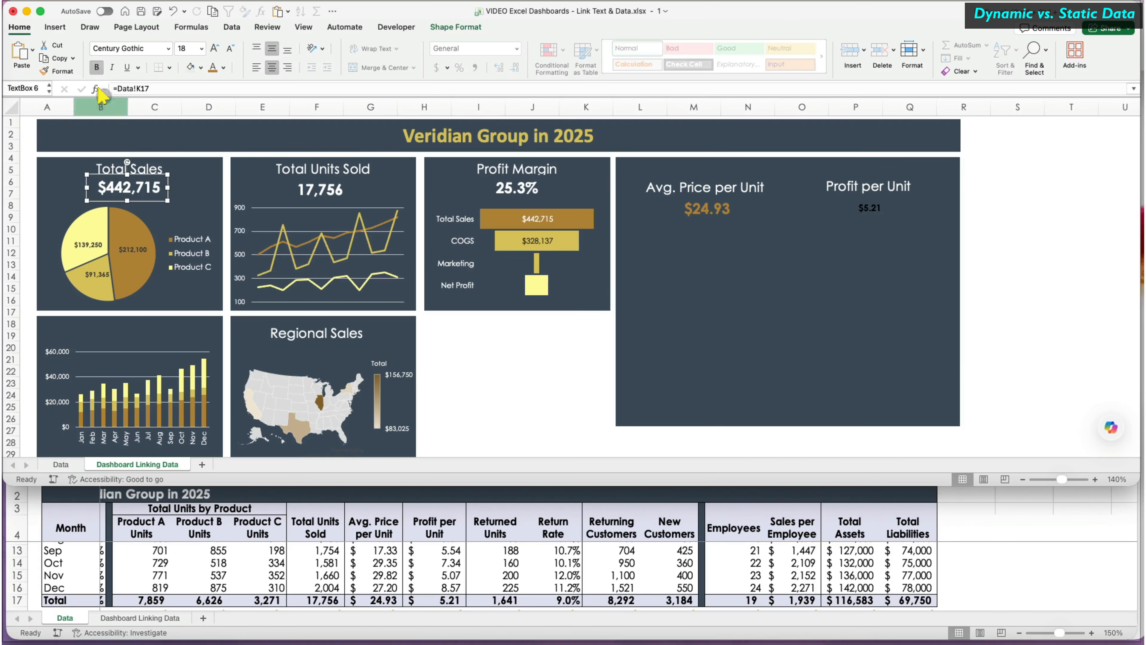
pyautogui.click(58, 72)
pyautogui.click(873, 207)
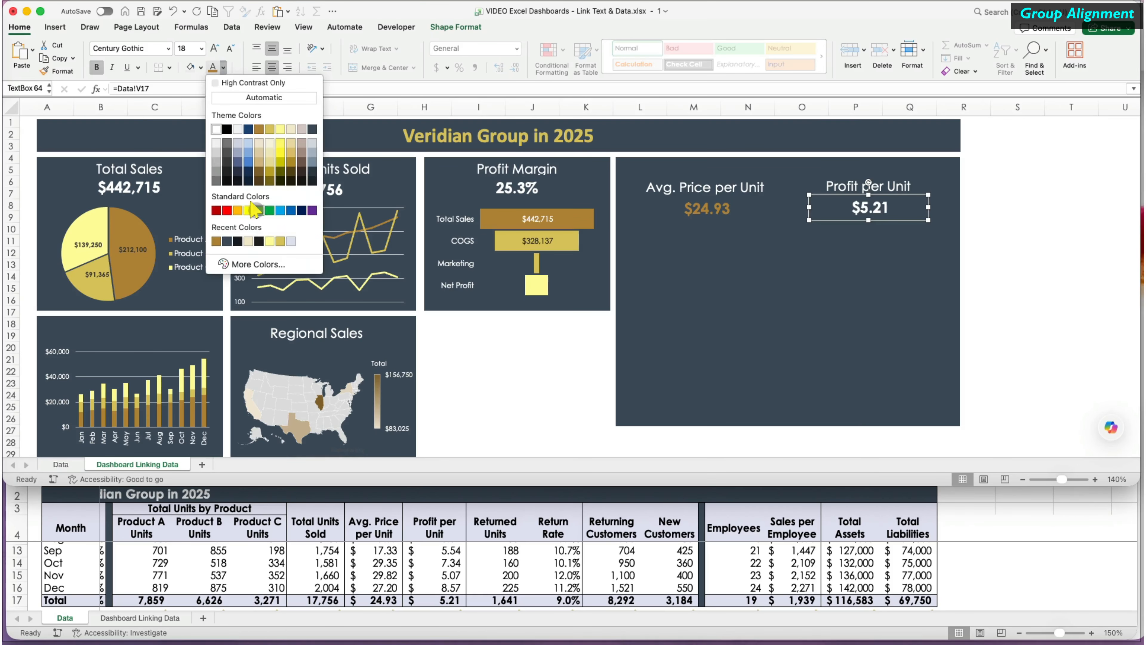
# Group the Profit per Unit heading with its value
pyautogui.click(869, 186)
pyautogui.keyDown('shift'); pyautogui.click(874, 208); pyautogui.keyUp('shift')
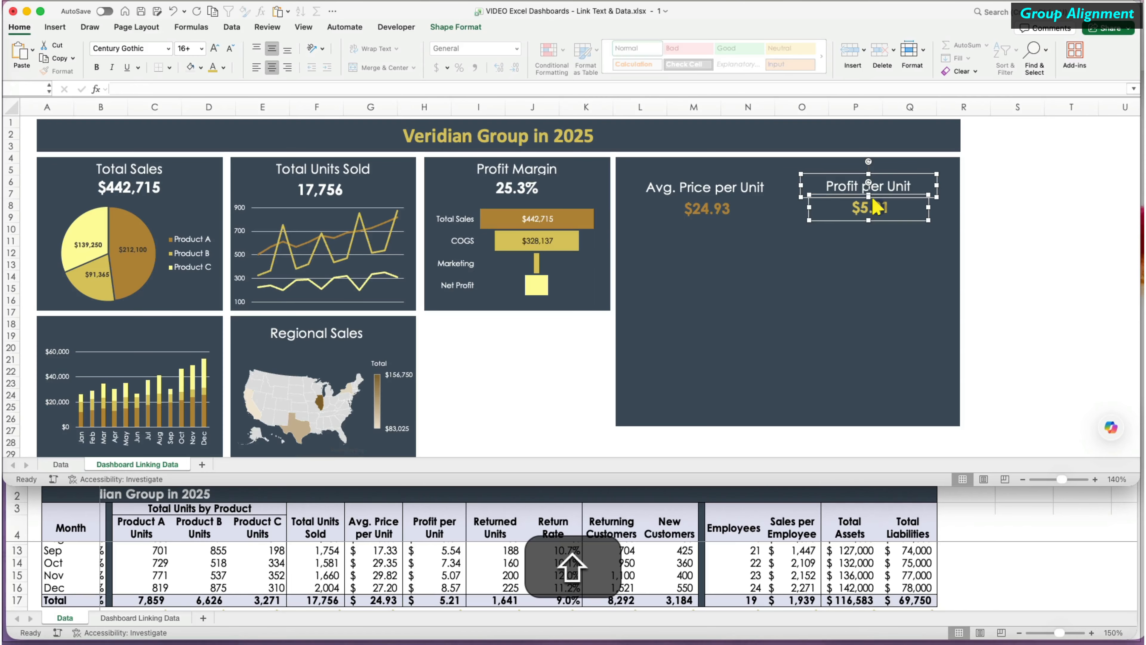
pyautogui.rightClick(875, 205)
pyautogui.moveTo(908, 266)
pyautogui.click(1024, 264)
# Move the Avg. Price per Unit group slightly down and the Profit per Unit group further down, and align both groups by their tops
pyautogui.moveTo(708, 182); pyautogui.dragTo(709, 186)
pyautogui.moveTo(858, 183); pyautogui.dragTo(858, 223)
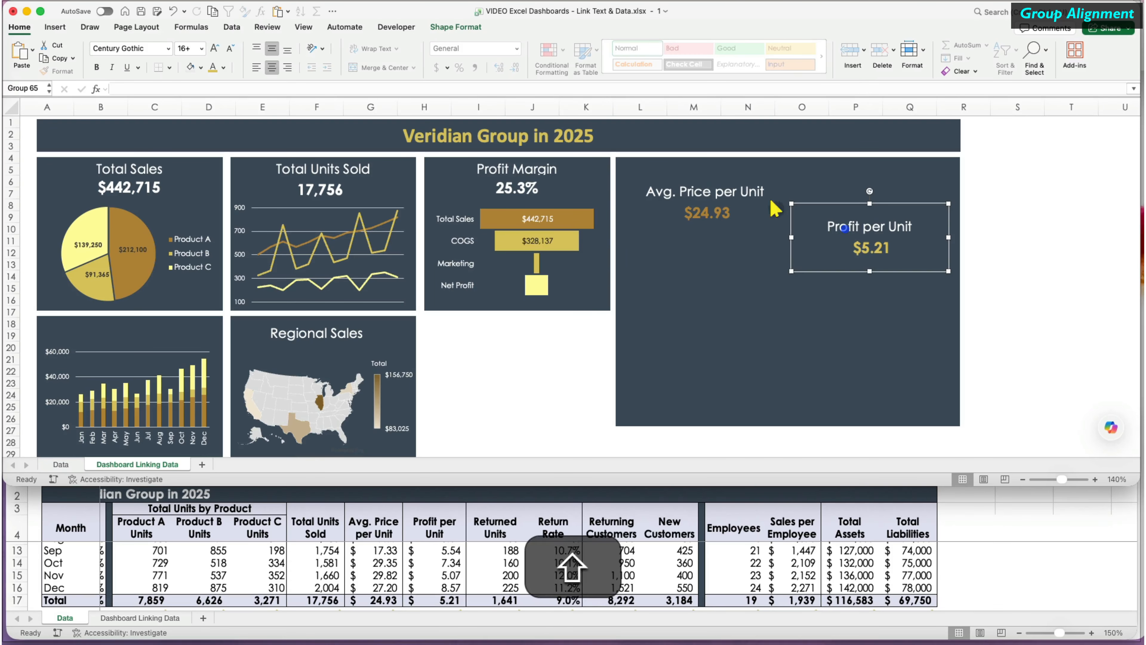
pyautogui.click(722, 190)
pyautogui.keyDown('shift'); pyautogui.click(853, 217); pyautogui.keyUp('shift')
pyautogui.click(456, 26)
pyautogui.click(903, 49)
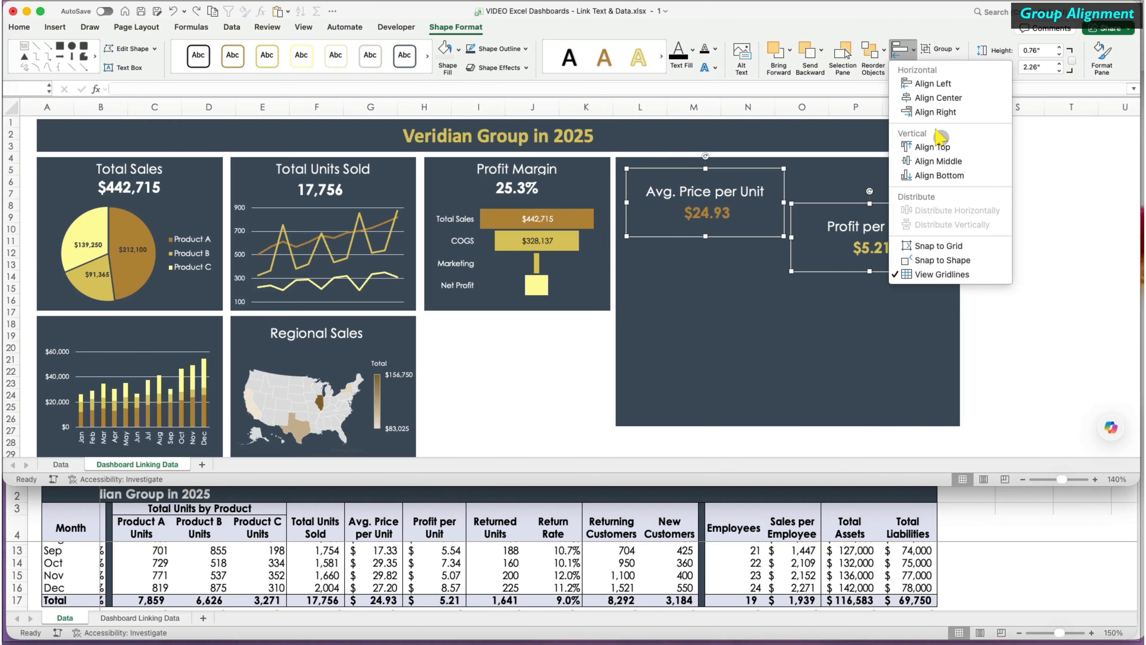
pyautogui.click(941, 147)
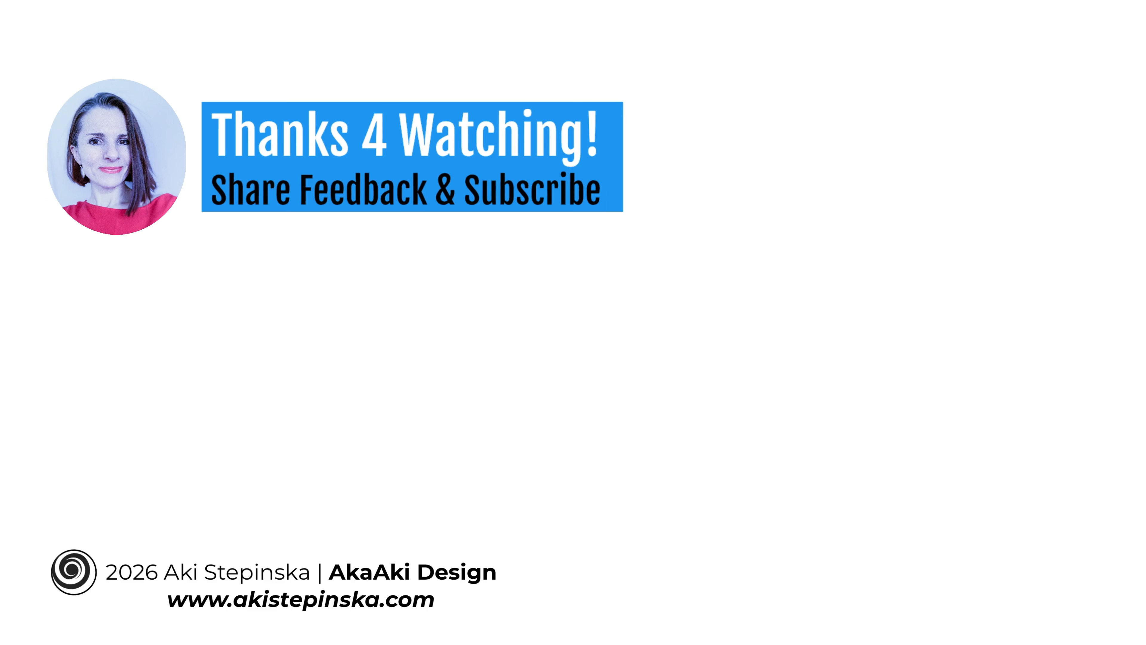